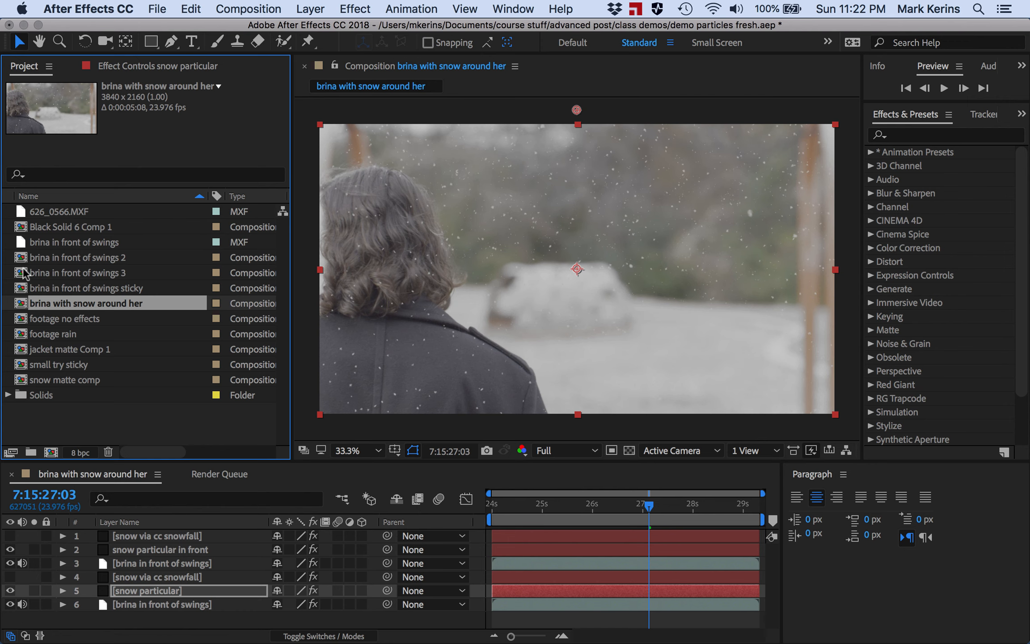
- Create a new composition using the HDTV 1080 24 preset and set its frame rate to 23.976
click(51, 453)
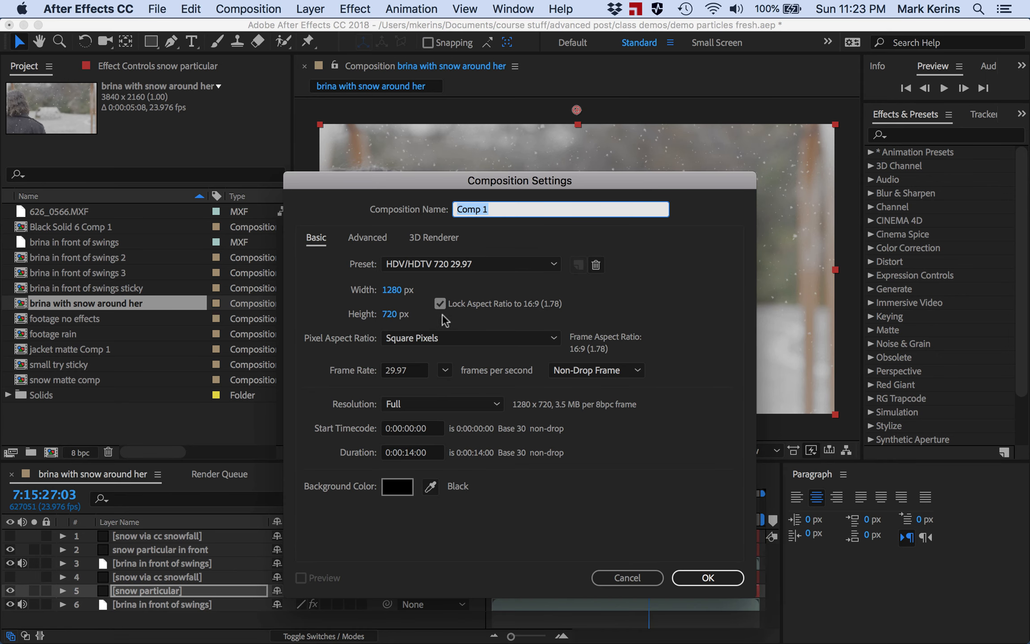
click(426, 262)
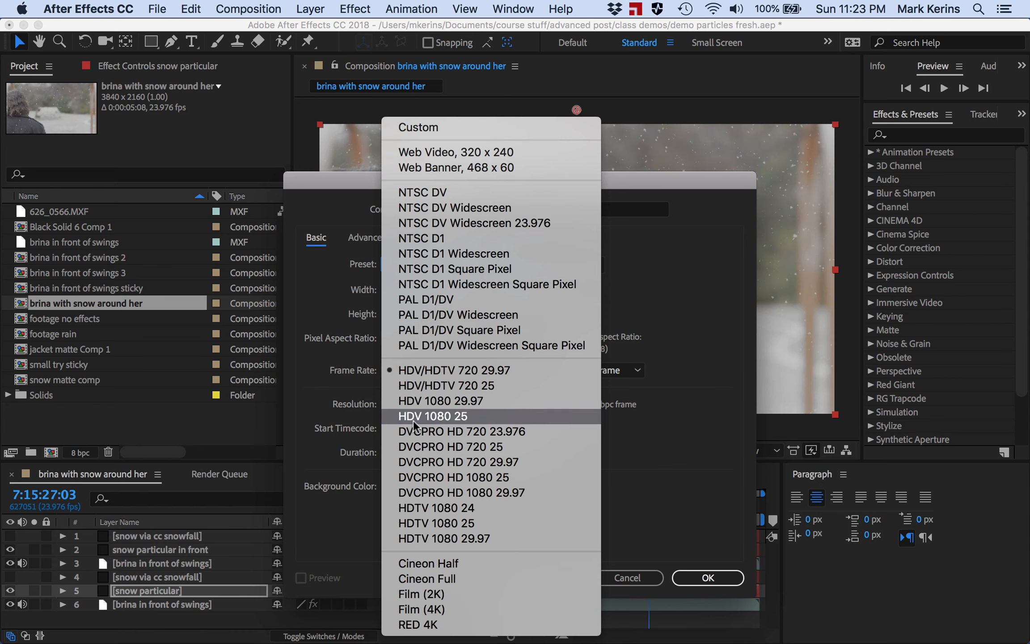
click(434, 510)
click(396, 371)
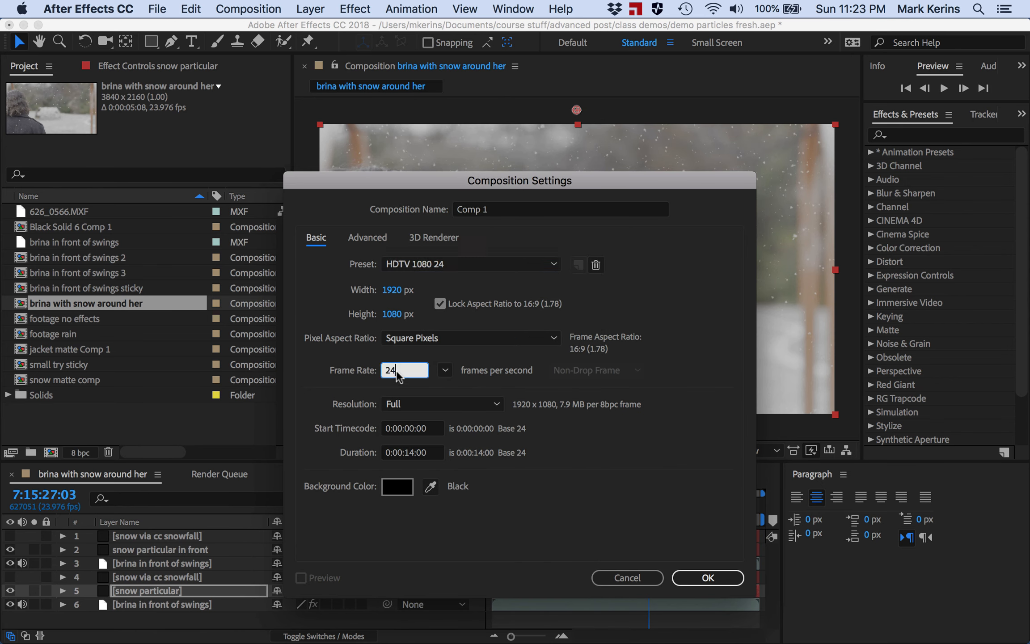
click(445, 370)
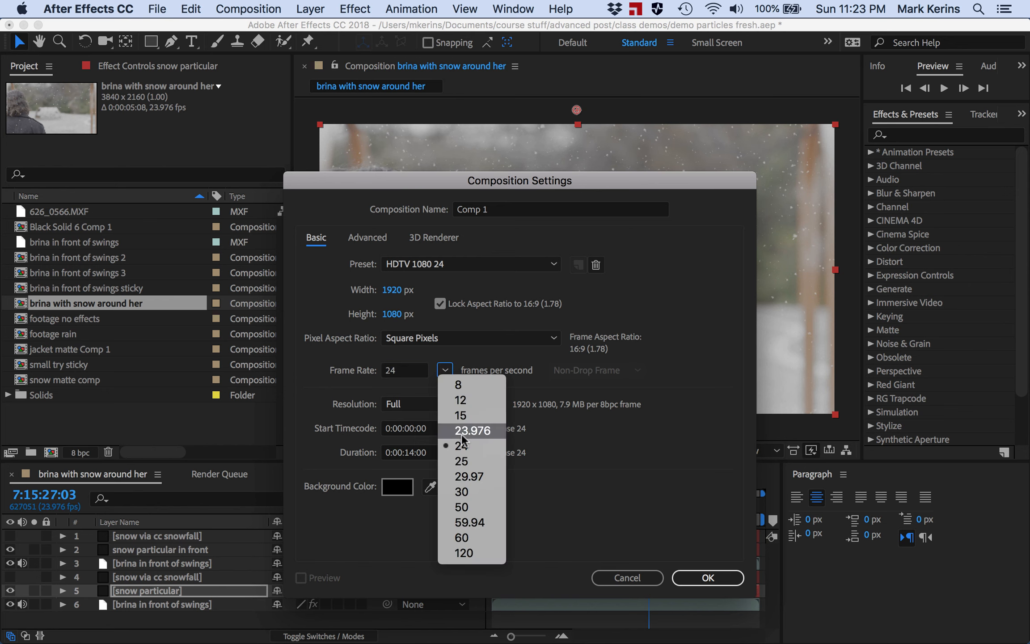
click(462, 433)
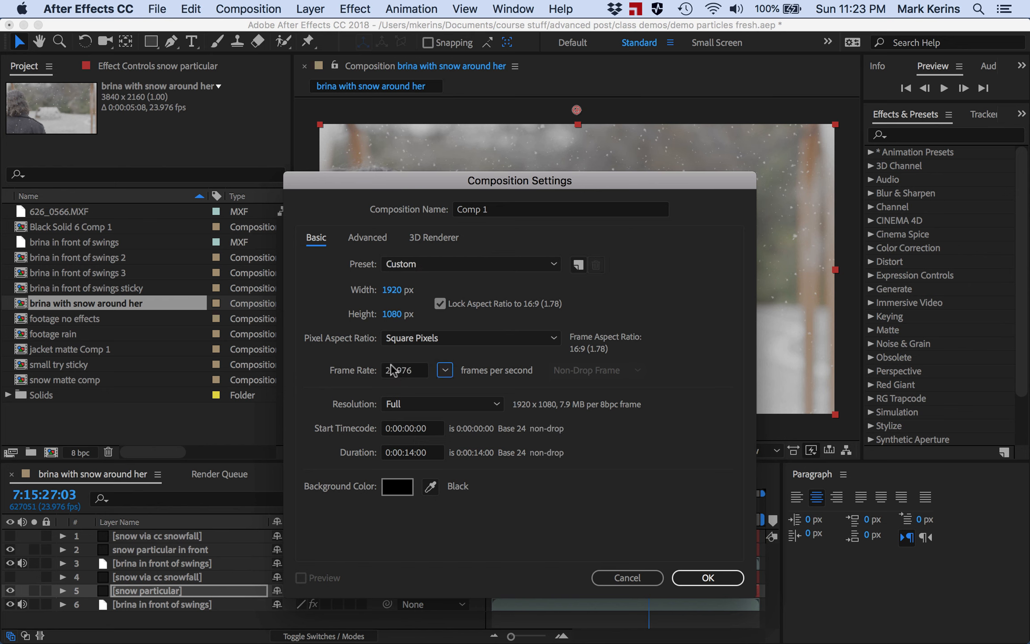
- Name the new composition split screen and confirm the settings
click(495, 210)
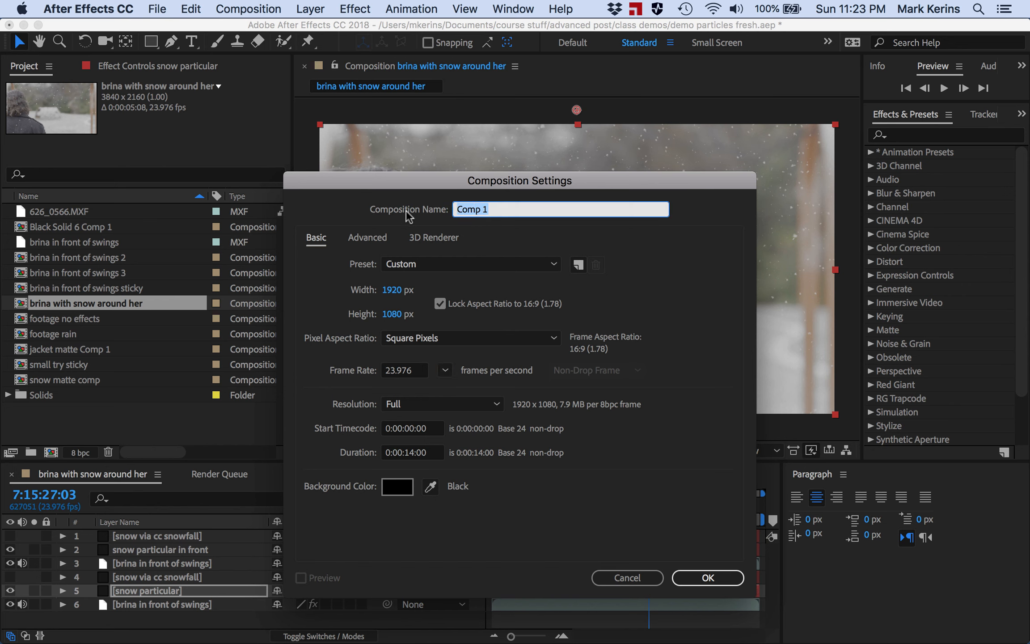
text(split screen)
key(Return)
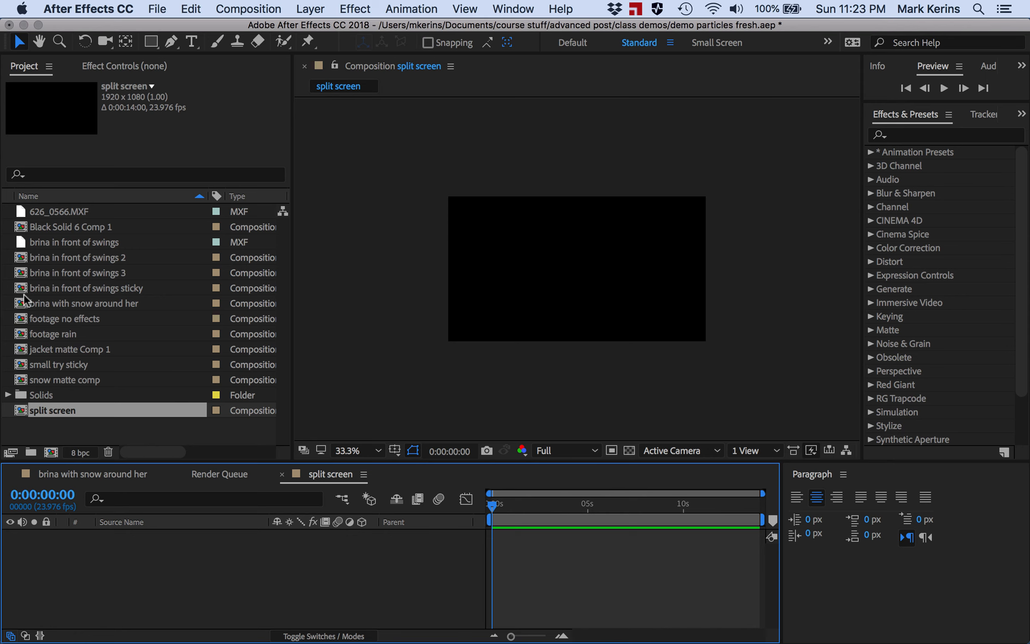
- Add the brina in front of swings footage as a layer in the split screen composition
click(89, 474)
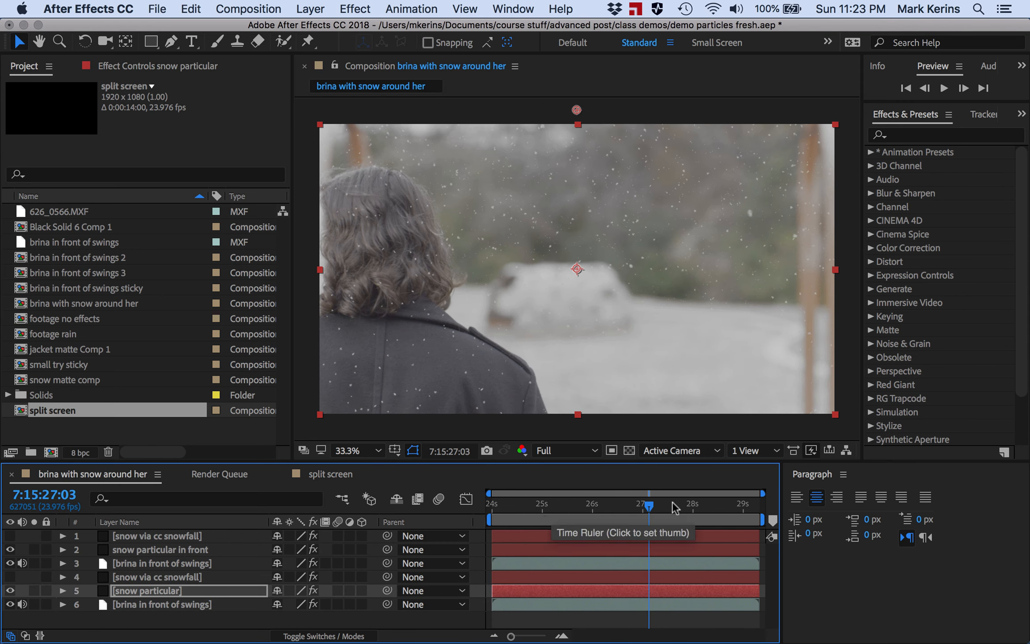
drag(550, 507, 676, 506)
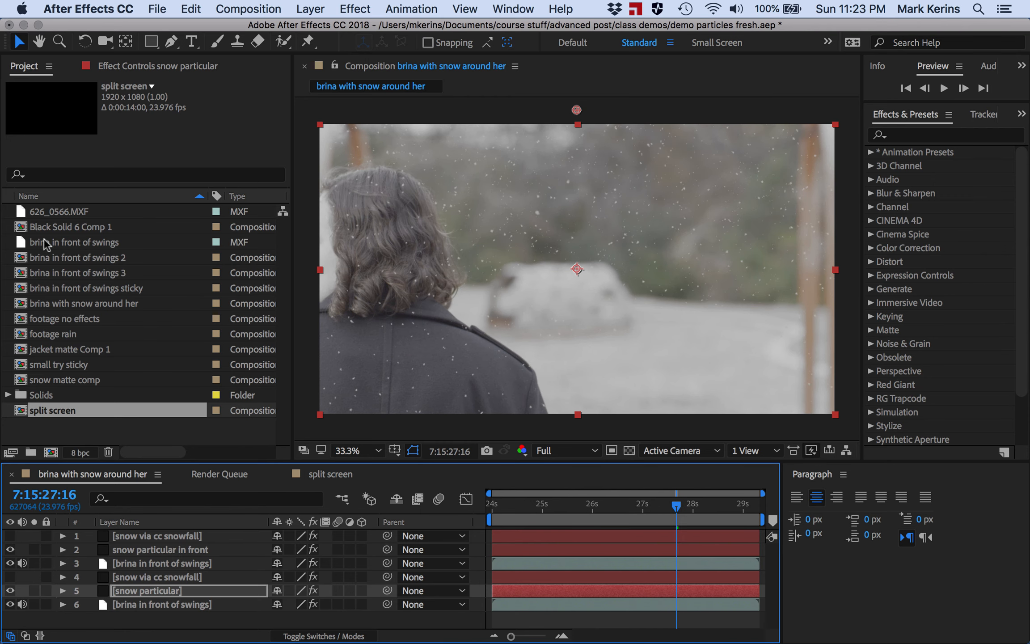
click(21, 245)
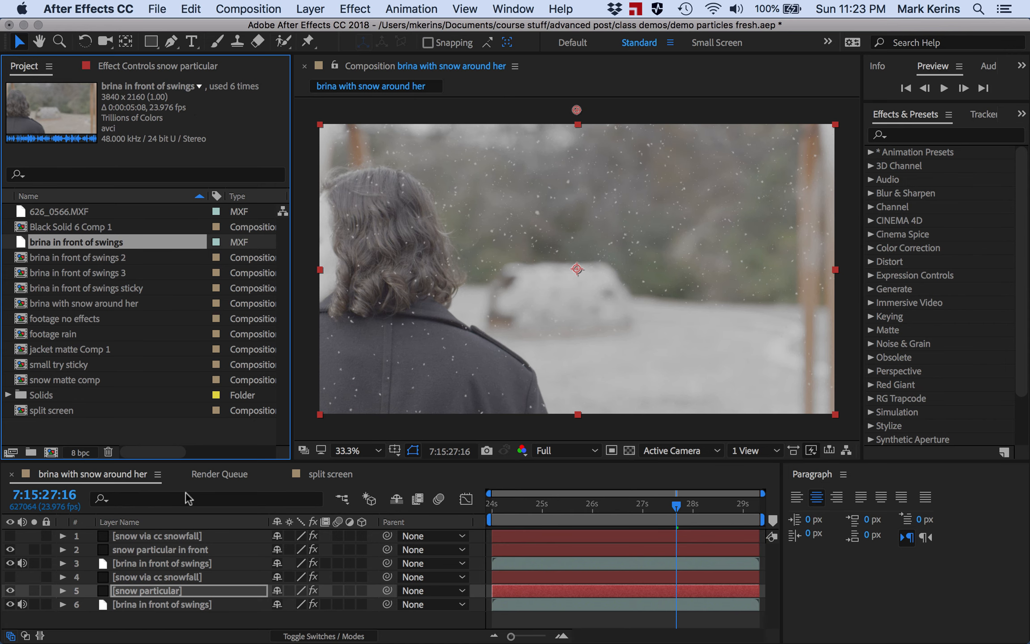
click(328, 474)
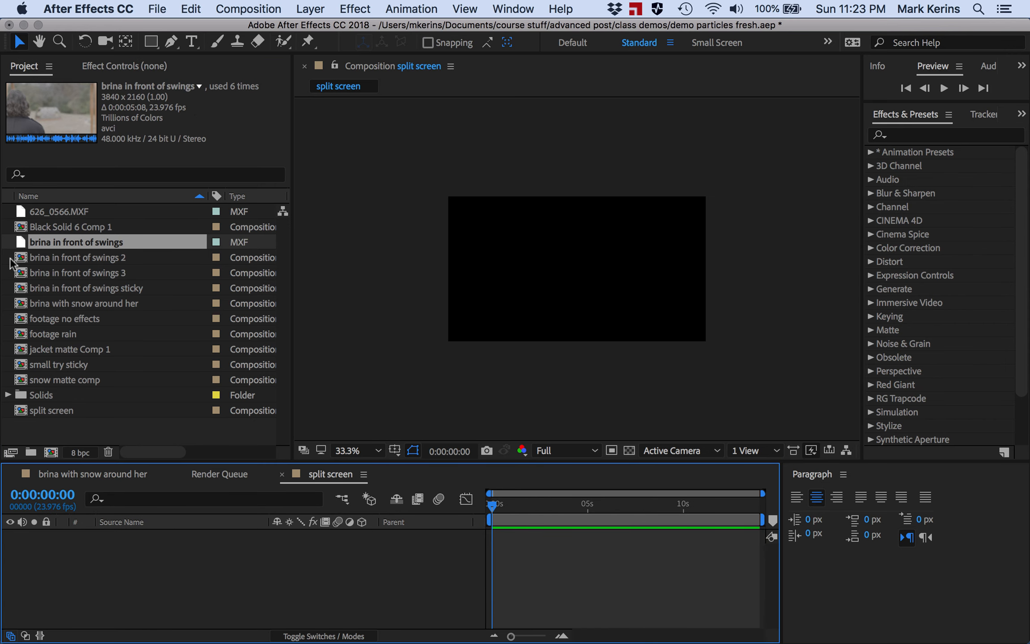
drag(20, 246, 110, 544)
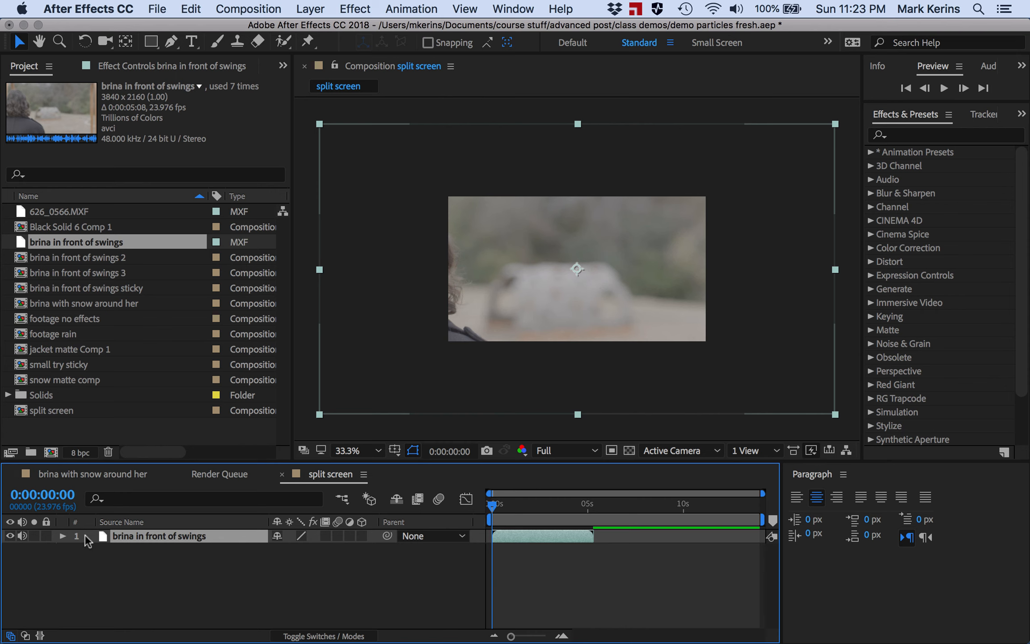
- Open the swings layer's Transform properties and set its Scale to 50%
click(63, 535)
click(76, 550)
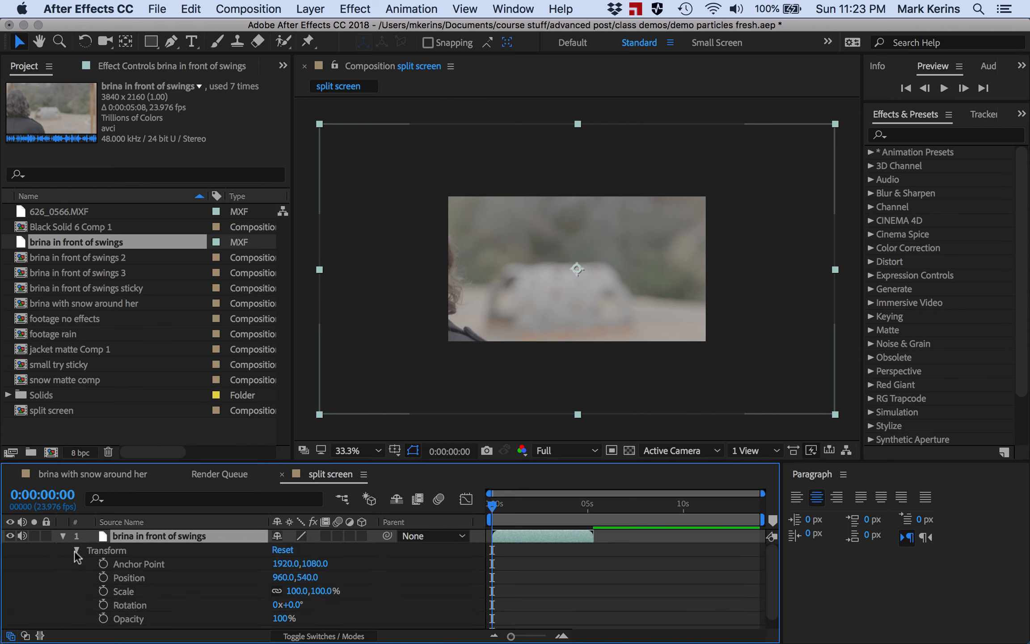
click(298, 590)
text(50)
key(Return)
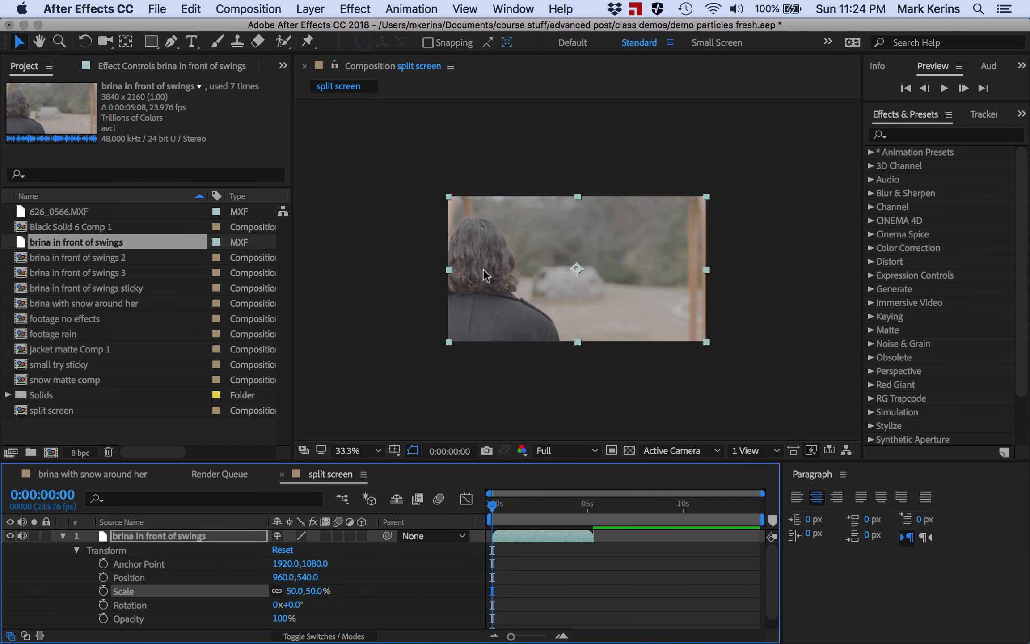
- Set the swings layer's Scale to 25%
click(296, 591)
text(25)
key(Return)
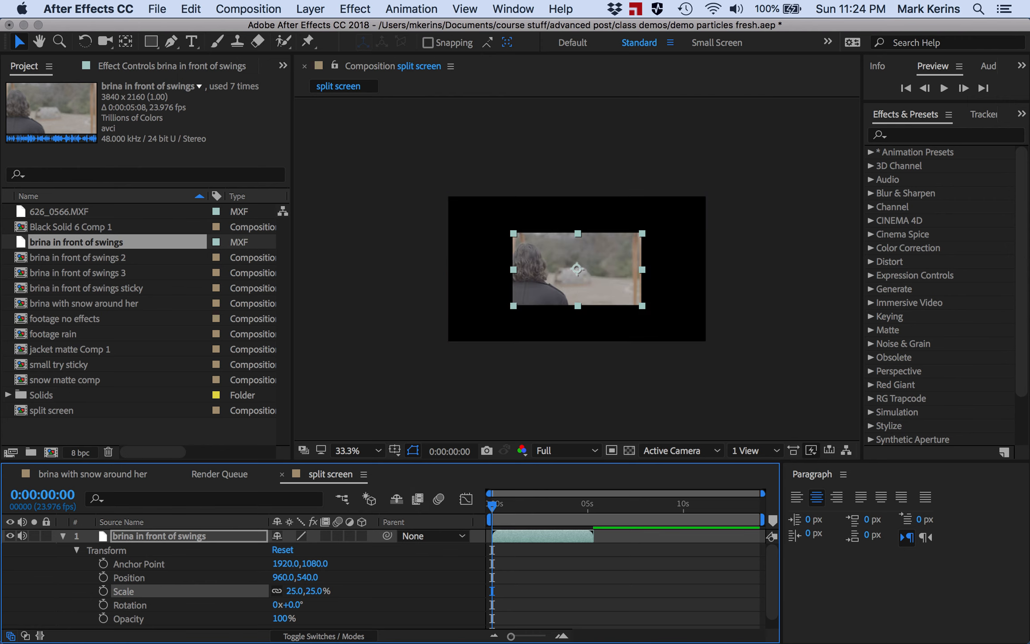
click(296, 590)
key(Return)
- Move the swings layer toward the upper-left corner of the frame and set its Scale to 23%
drag(563, 286, 496, 251)
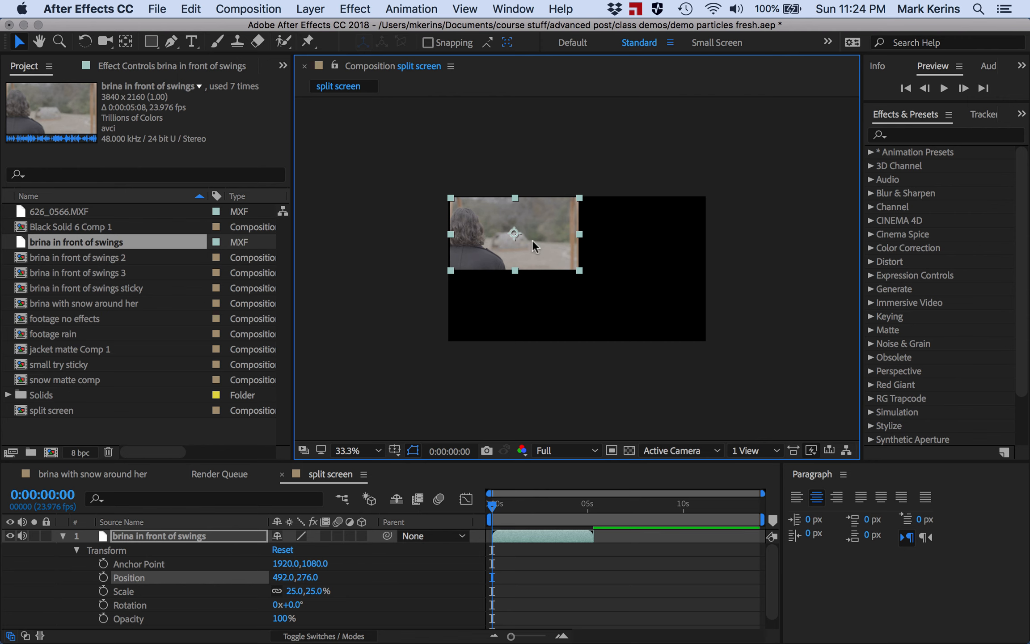
click(293, 591)
click(294, 591)
text(23)
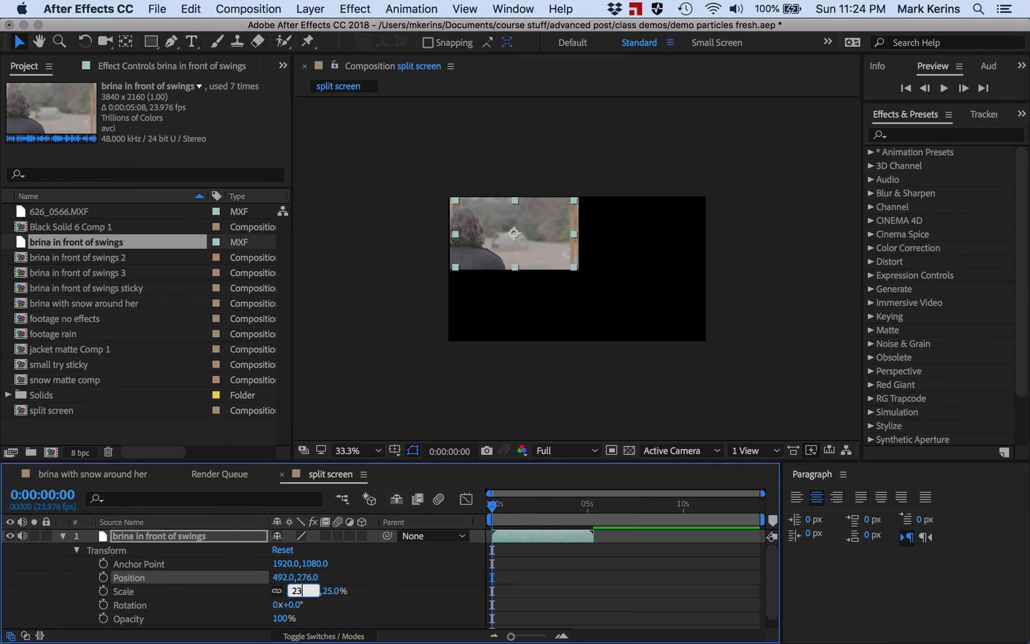
key(Return)
- Nudge the swings layer into the upper-left corner, to position 492, 294
key(Down)
key(Down)
key(Down)
key(Down)
key(Down)
key(Down)
key(Down)
key(Down)
key(Down)
key(Down)
key(Down)
key(Down)
key(Down)
key(Down)
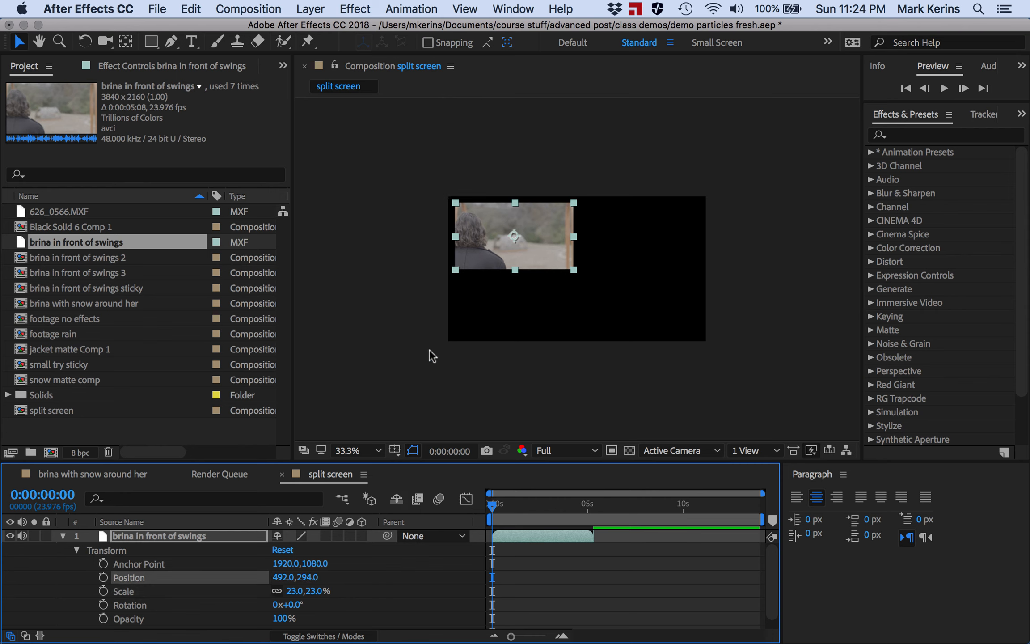
key(Right)
key(Right)
key(Up)
key(Up)
key(Up)
key(Up)
key(Up)
key(Up)
key(Up)
key(Up)
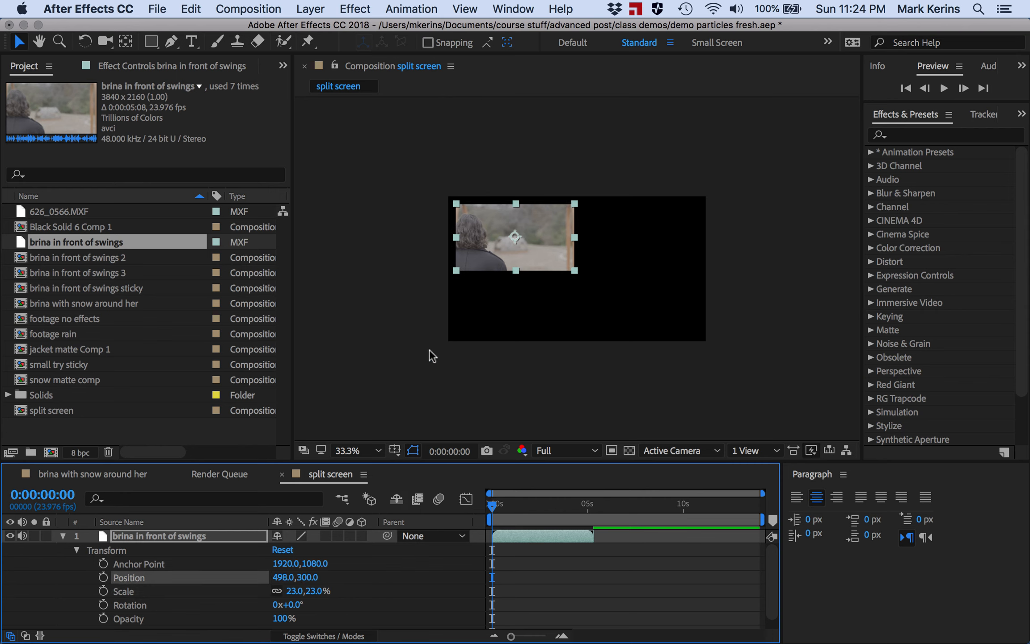
key(Left)
key(Left)
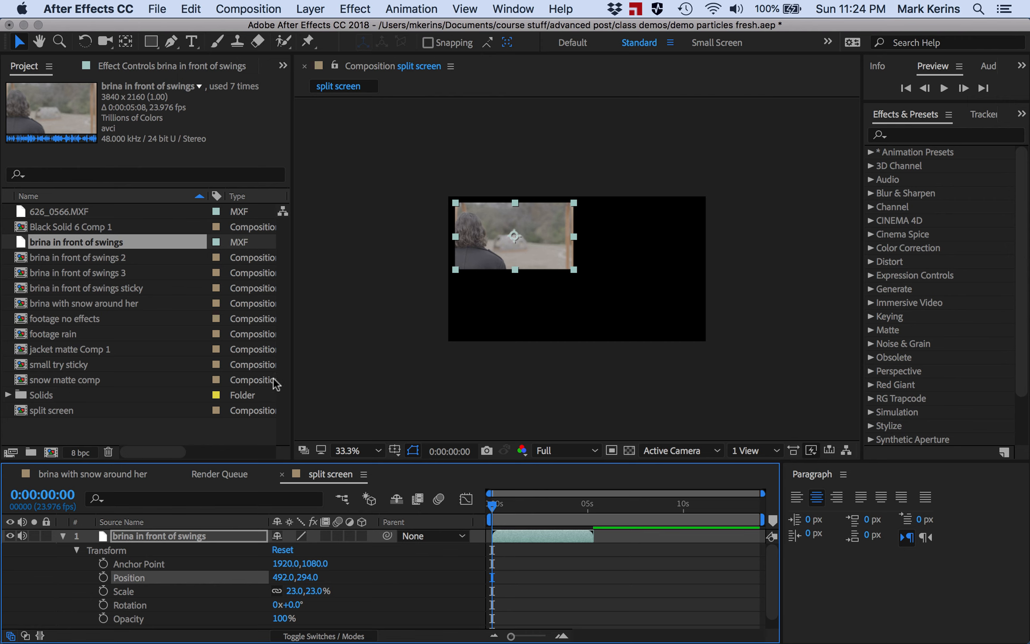
- Import brina in front of swings particular snow.mov from the Desktop and add it below the swings layer
click(541, 302)
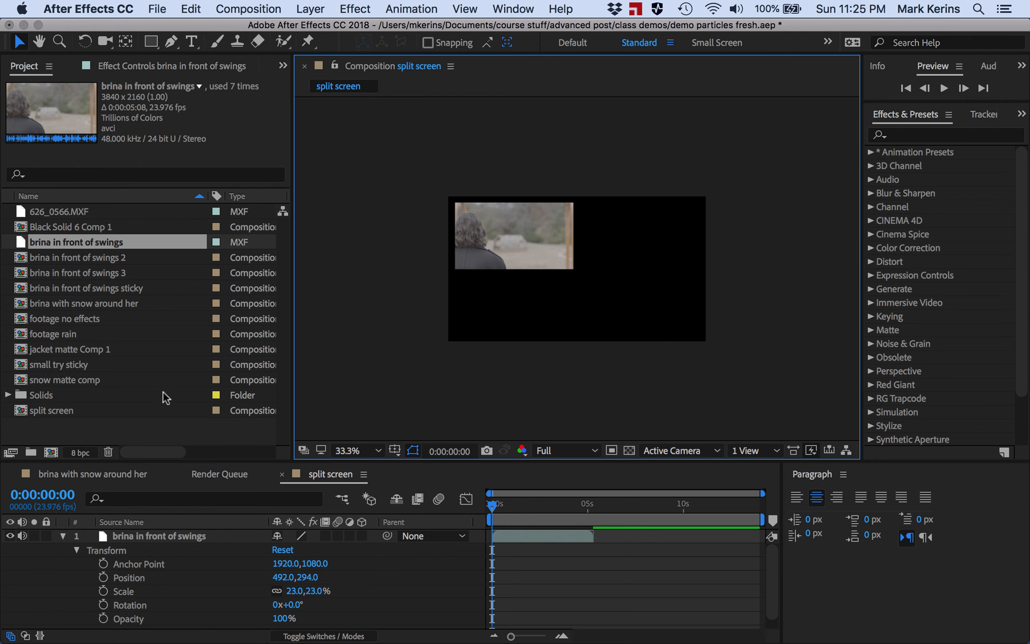
right_click(101, 437)
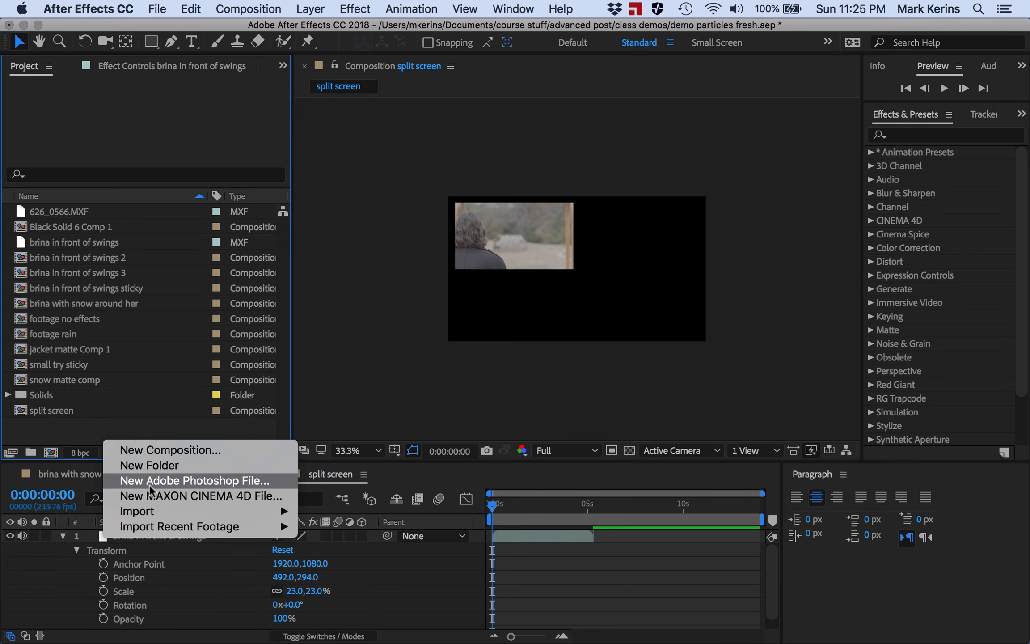
mouse_move(167, 511)
click(323, 511)
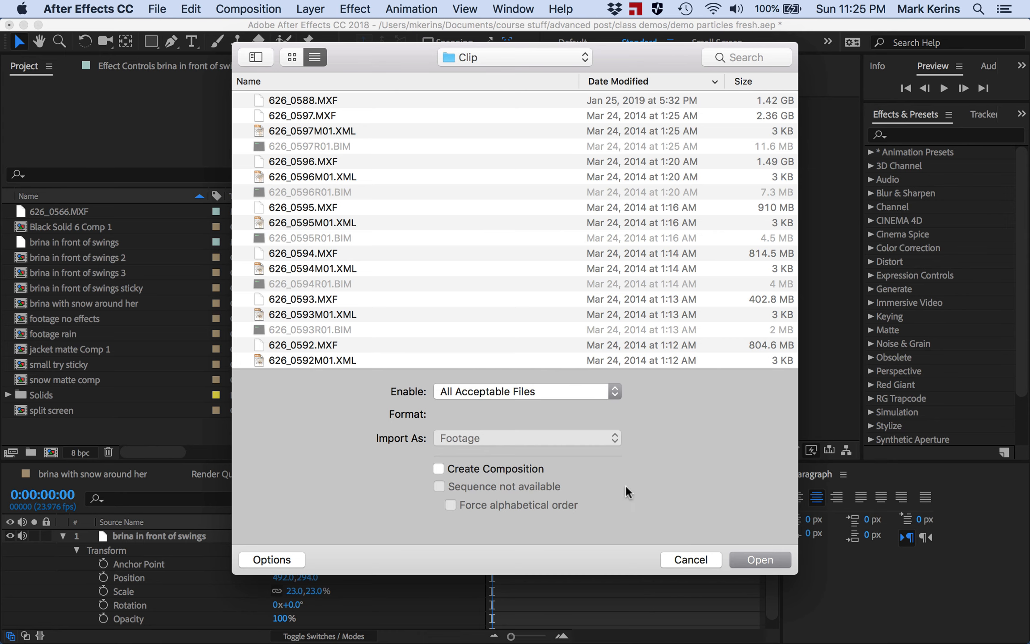
click(498, 50)
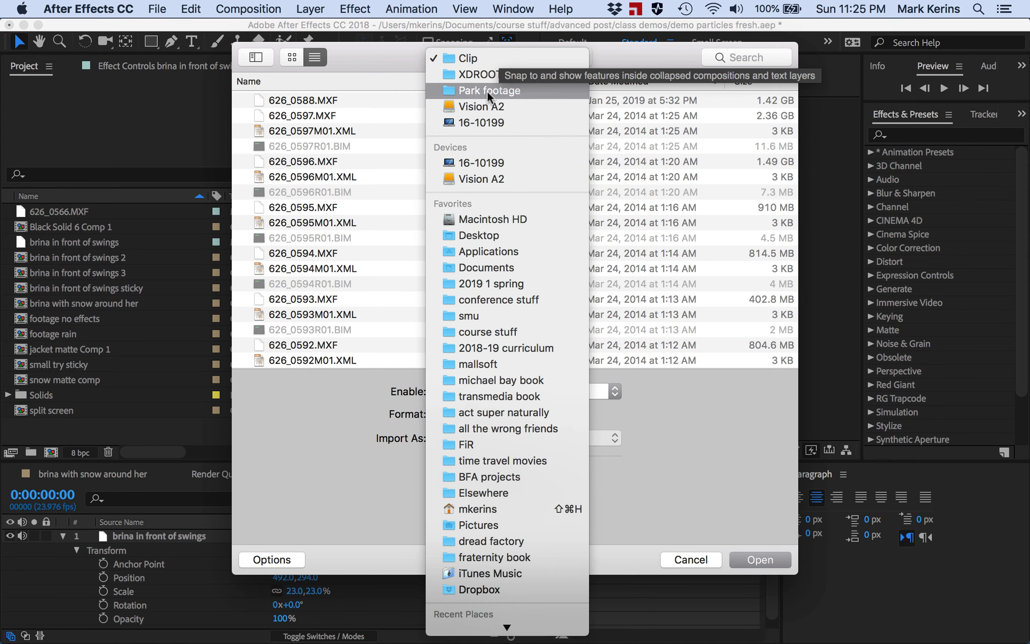
click(481, 233)
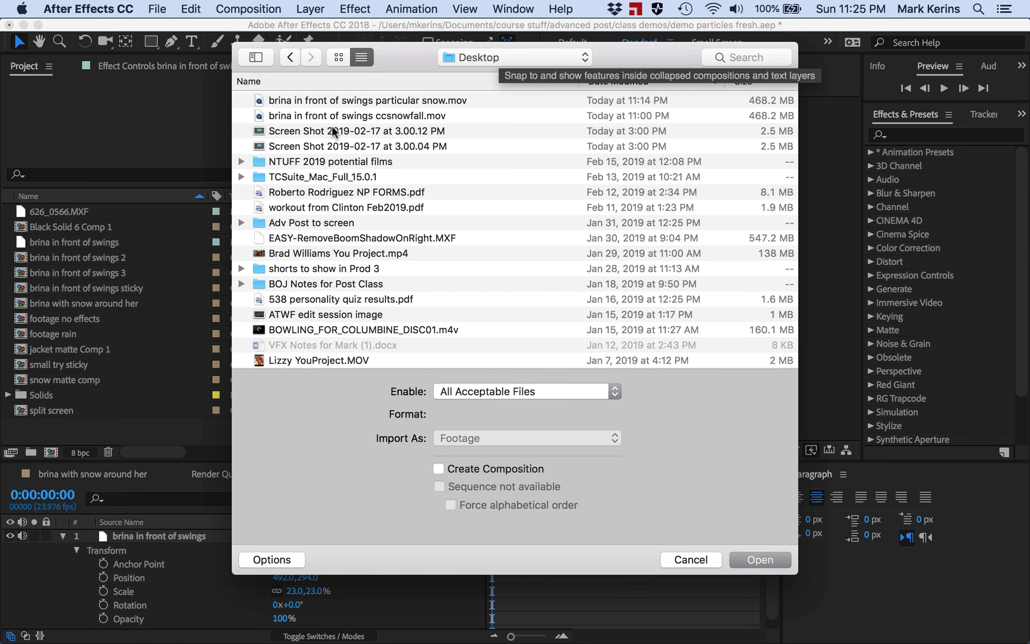
click(328, 100)
double_click(331, 100)
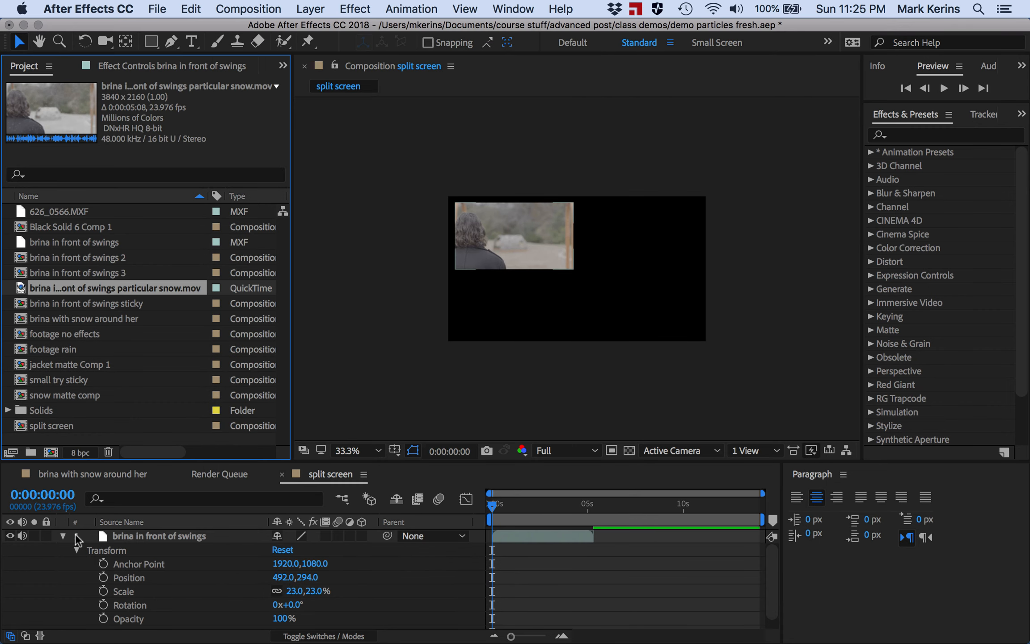
click(62, 536)
drag(21, 289, 87, 549)
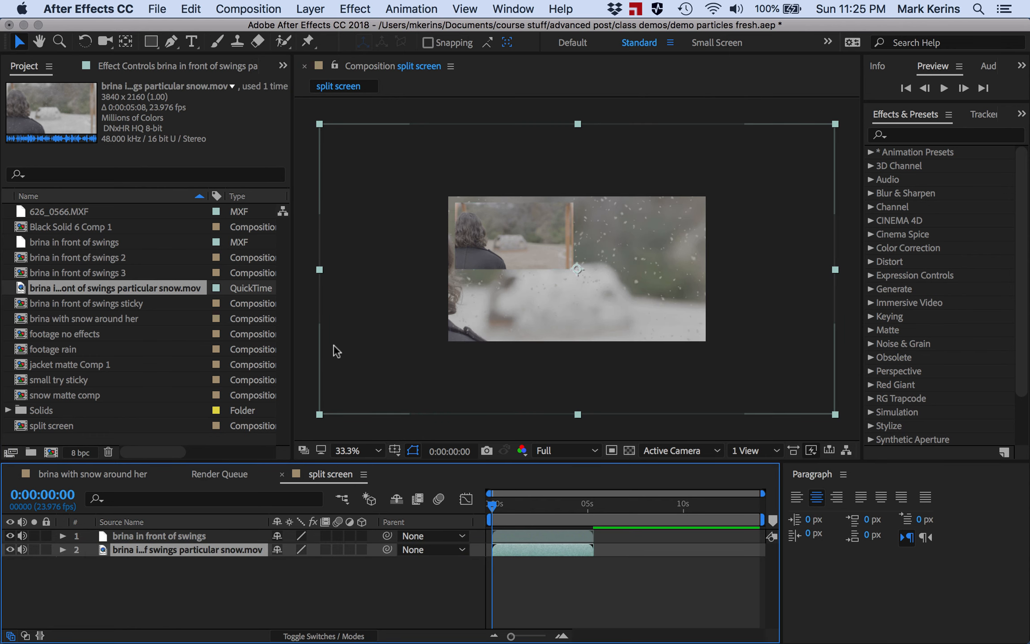
- Open the snow clip layer's Transform properties and set its Scale to 23%
click(63, 550)
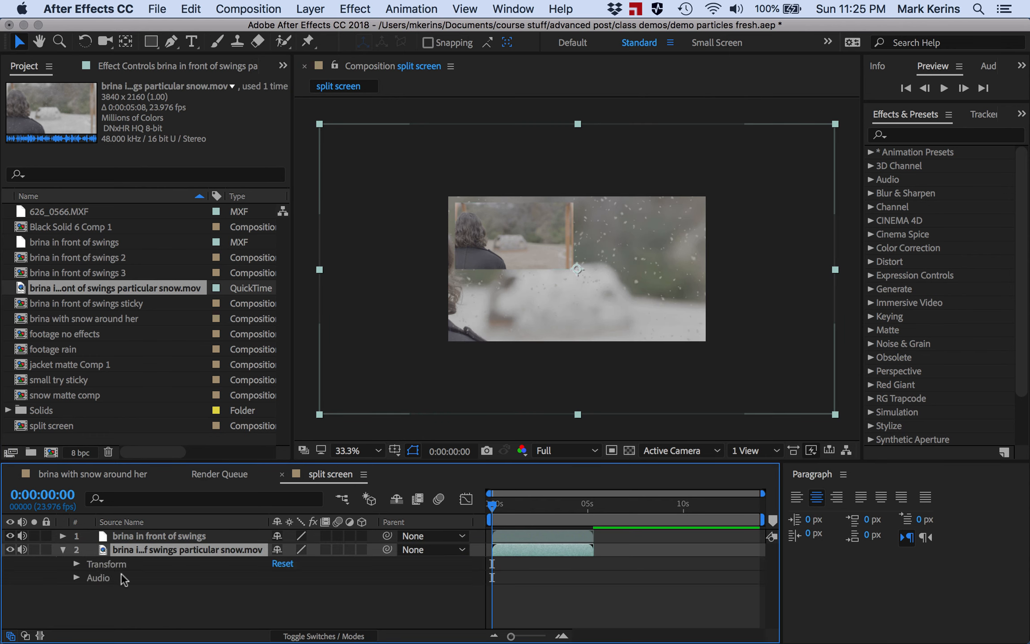
click(77, 564)
click(298, 593)
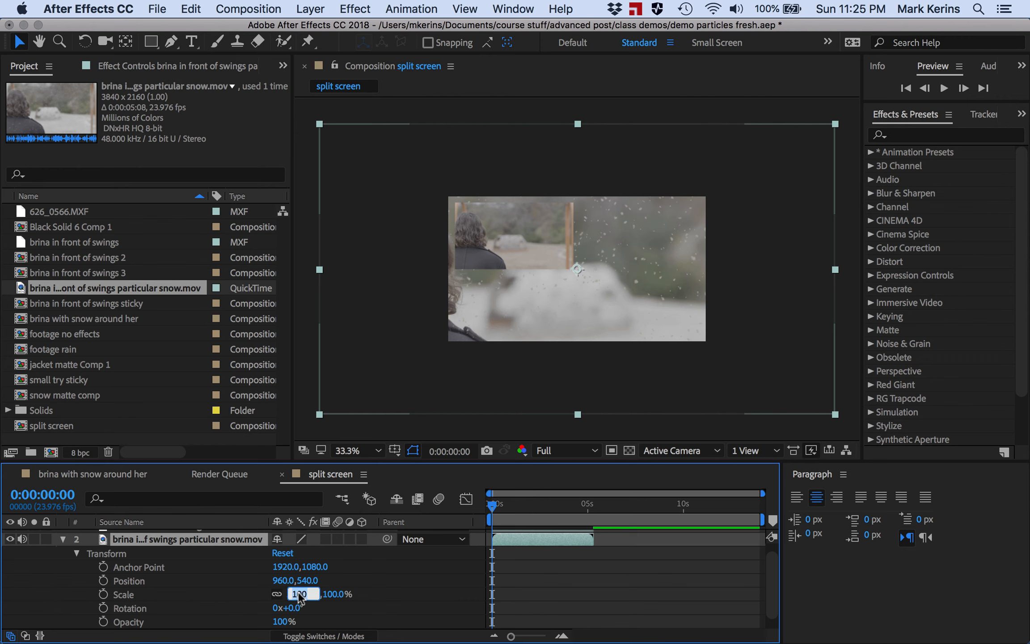
text(23)
key(Return)
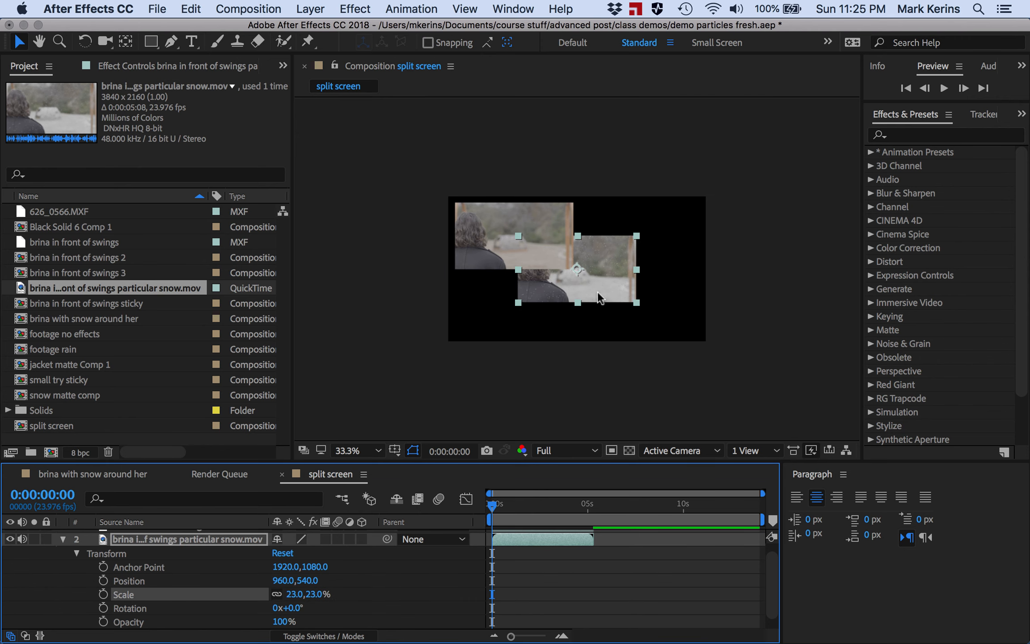
- Place the snow clip directly beneath the first clip, nudging it to position 486, 804
drag(597, 292, 538, 329)
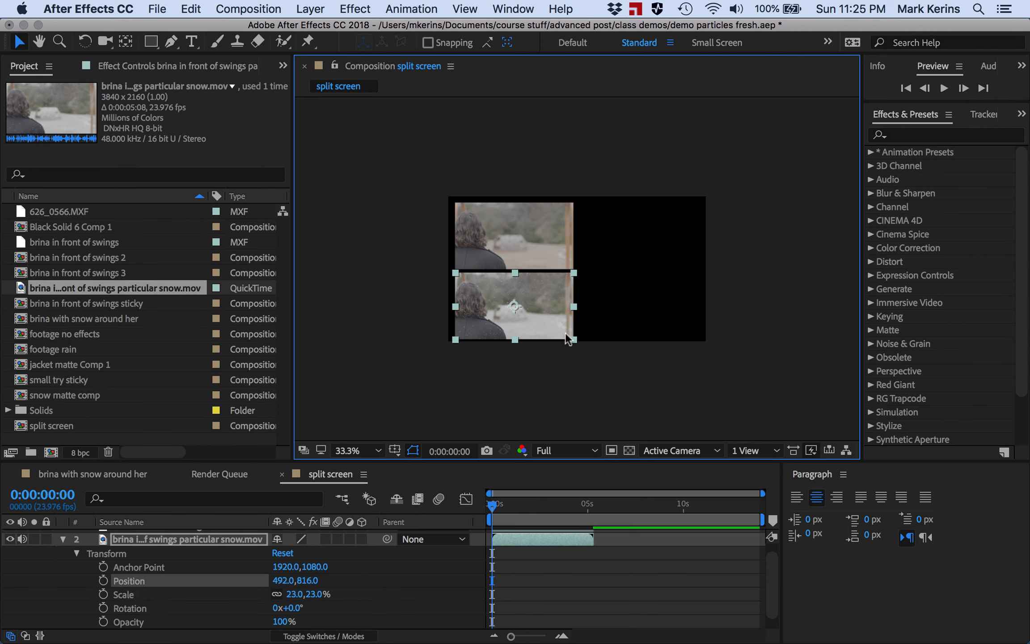
key(Up)
key(Up)
key(Up)
key(Up)
key(Up)
key(Up)
key(Up)
key(Up)
key(Up)
key(Up)
key(Up)
key(Up)
key(Left)
key(Left)
key(Left)
key(Left)
key(Left)
key(Left)
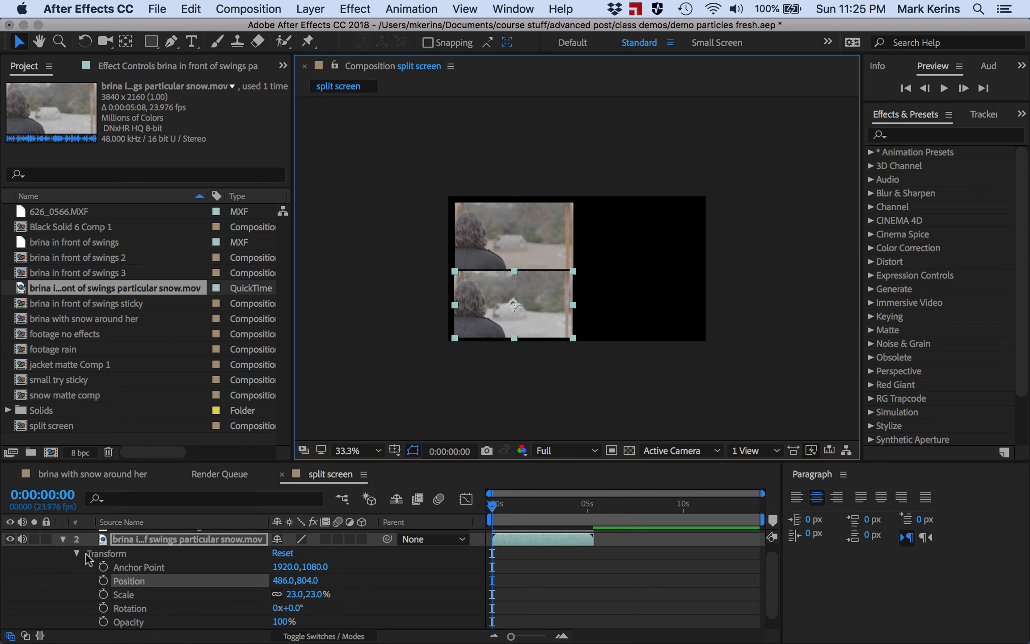
- Collapse the snow layer and toggle its visibility off and on to compare the two clips
scroll(87, 557, up, 1)
click(57, 550)
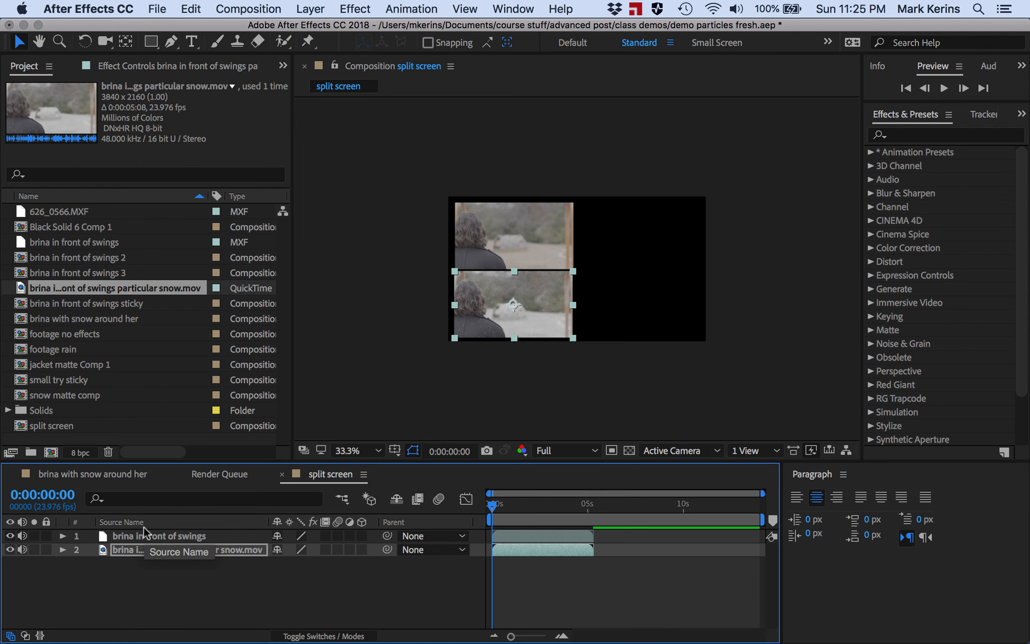
click(9, 549)
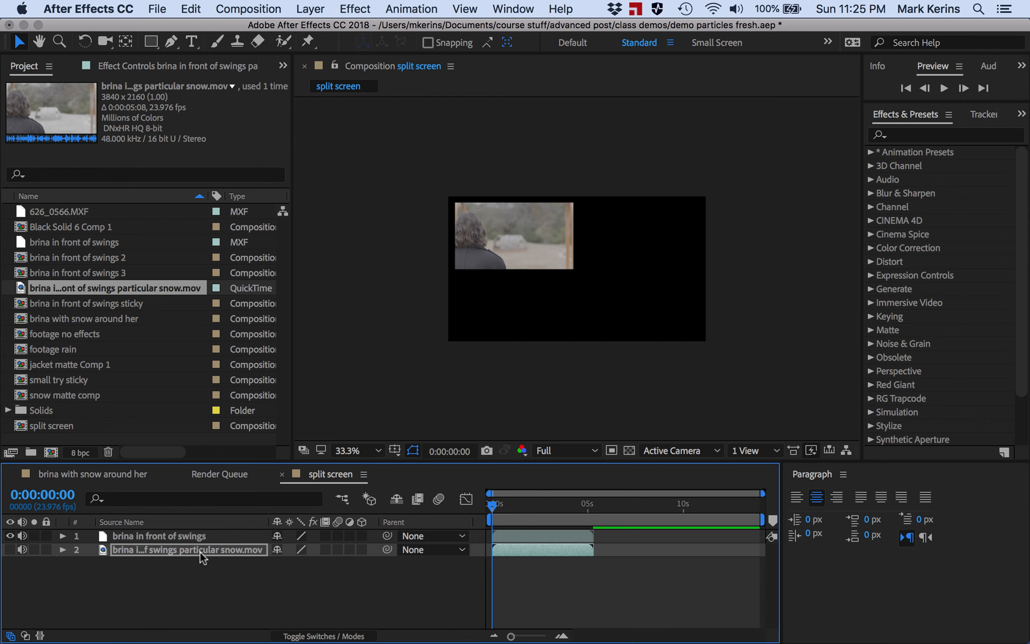
click(10, 550)
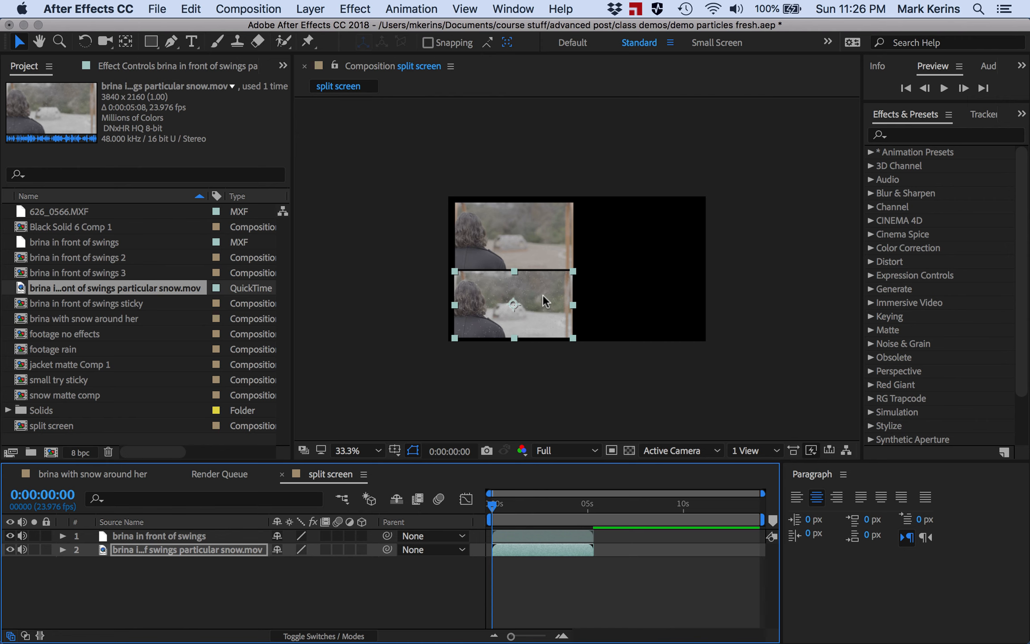
- Hide the snow clip layer and check the brina with snow around her composition before returning to split screen
click(9, 549)
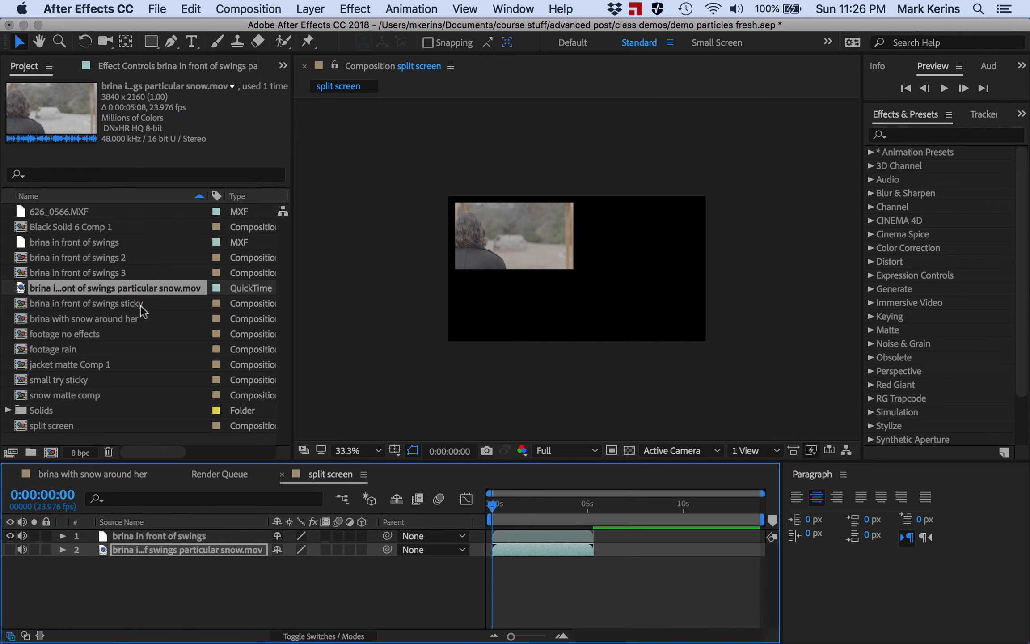
click(66, 317)
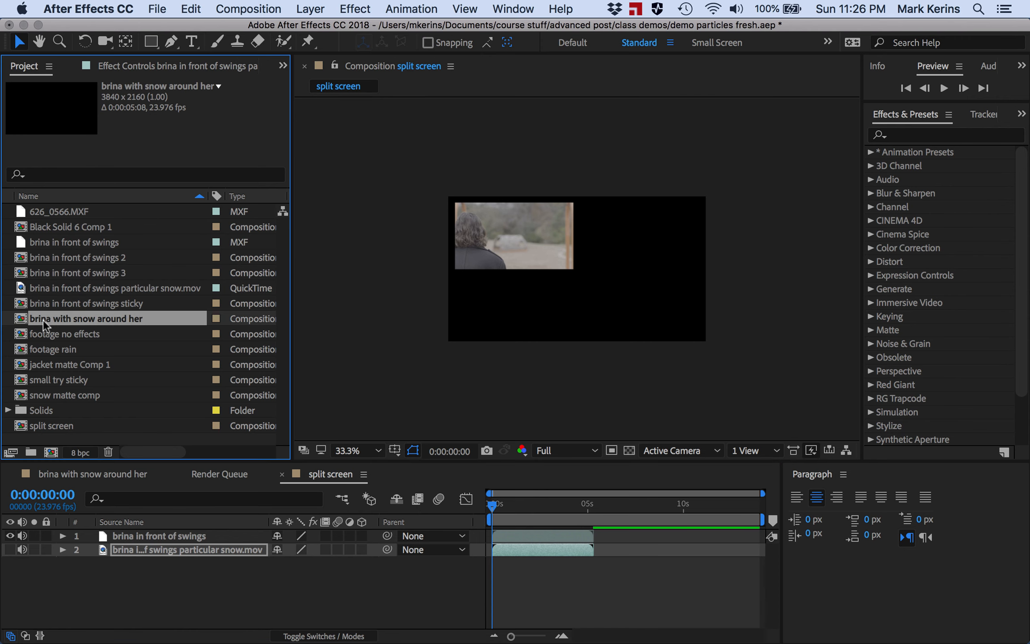
click(89, 477)
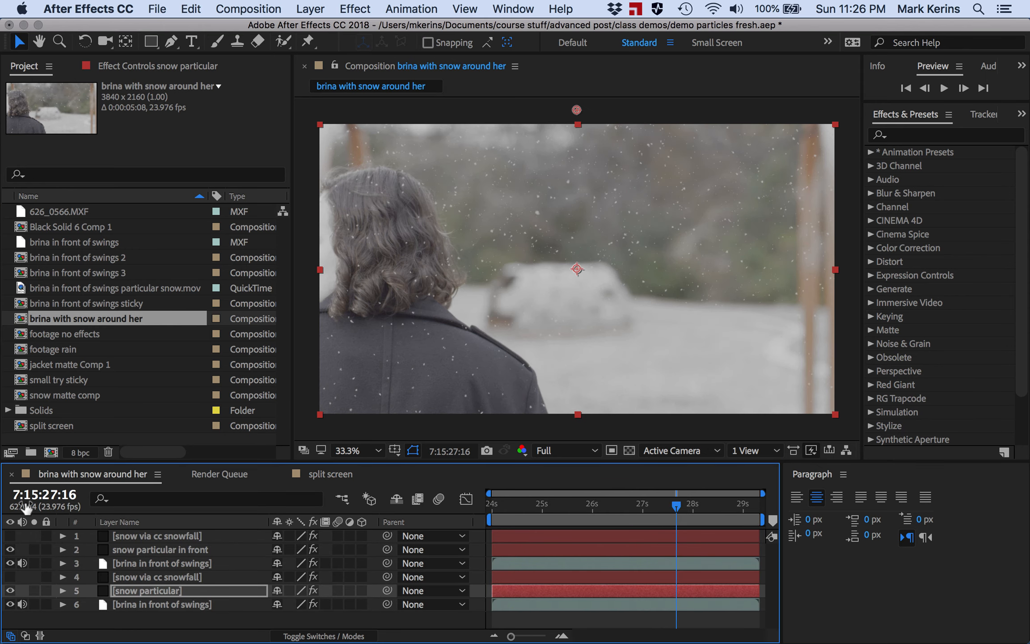
click(332, 476)
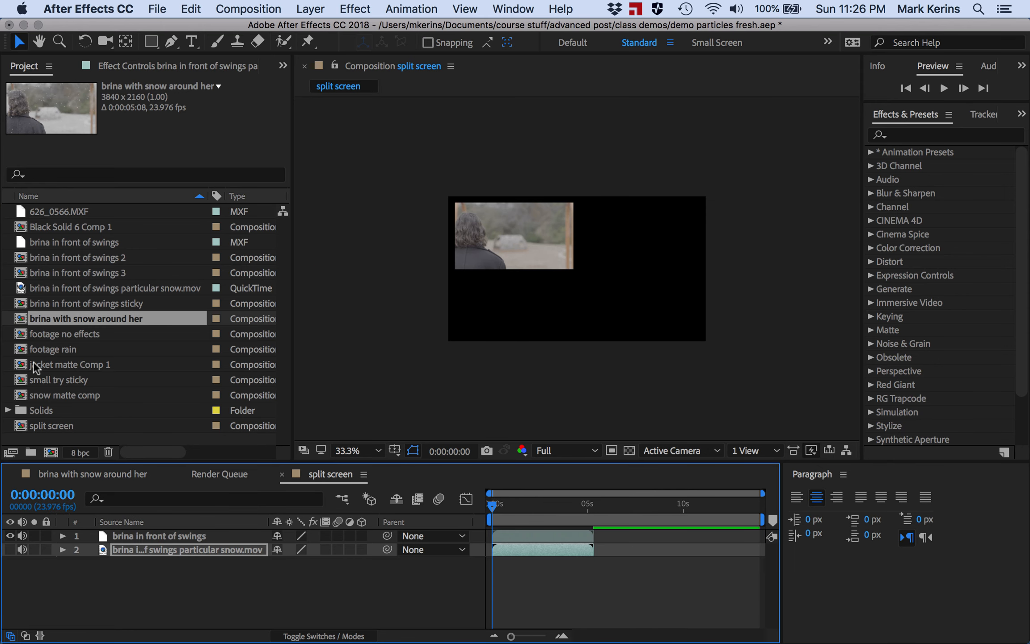
- Add the brina with snow around her composition to the split screen timeline as the third layer and expand it
click(21, 319)
drag(21, 319, 97, 590)
click(63, 563)
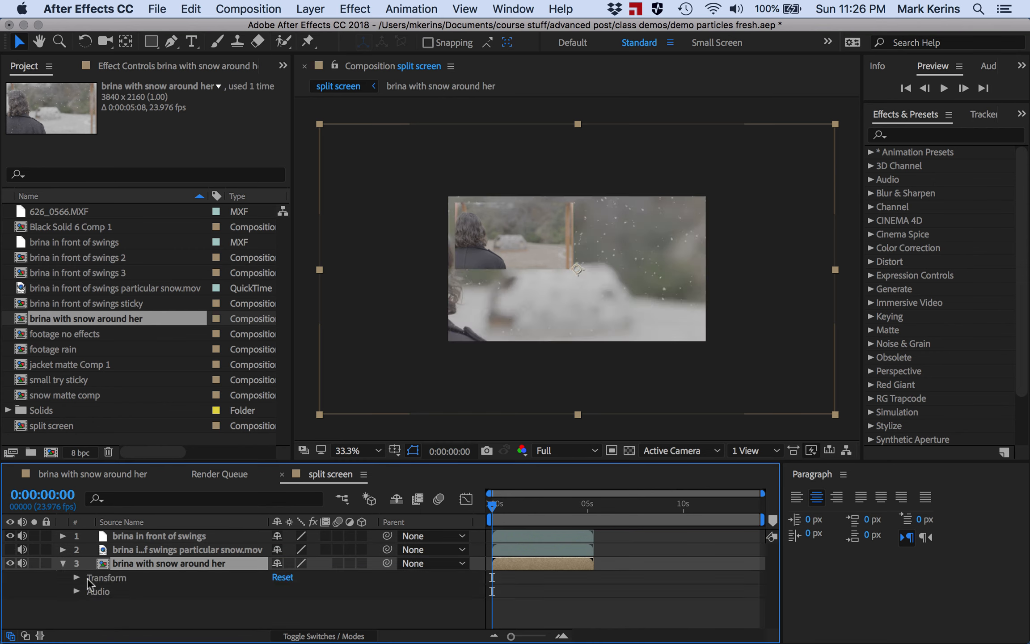
- Open the new layer's Transform properties and set its Scale to 23%
click(77, 578)
click(296, 594)
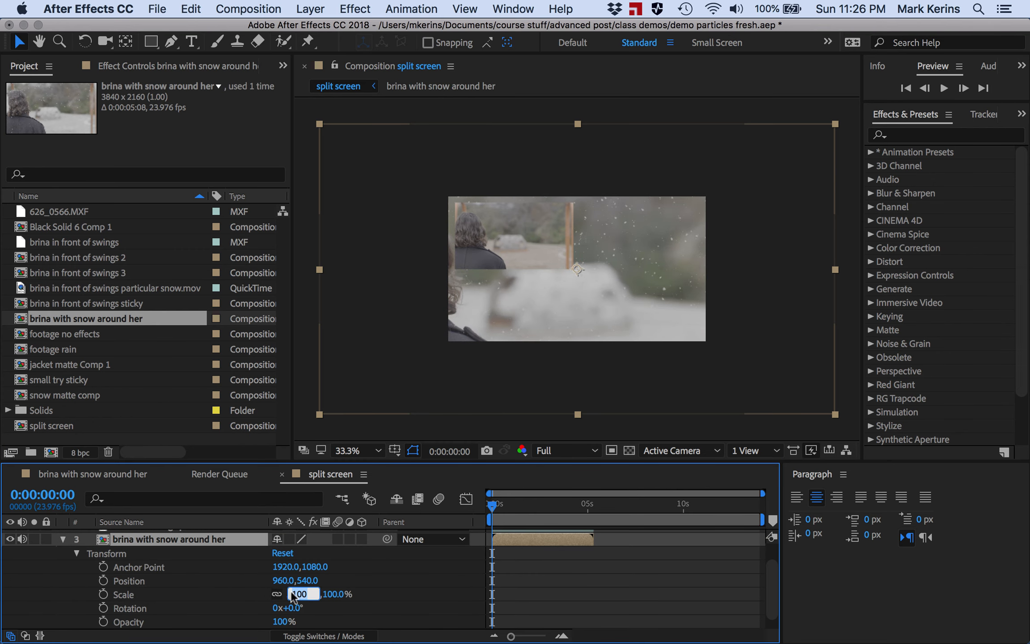
text(23)
key(Return)
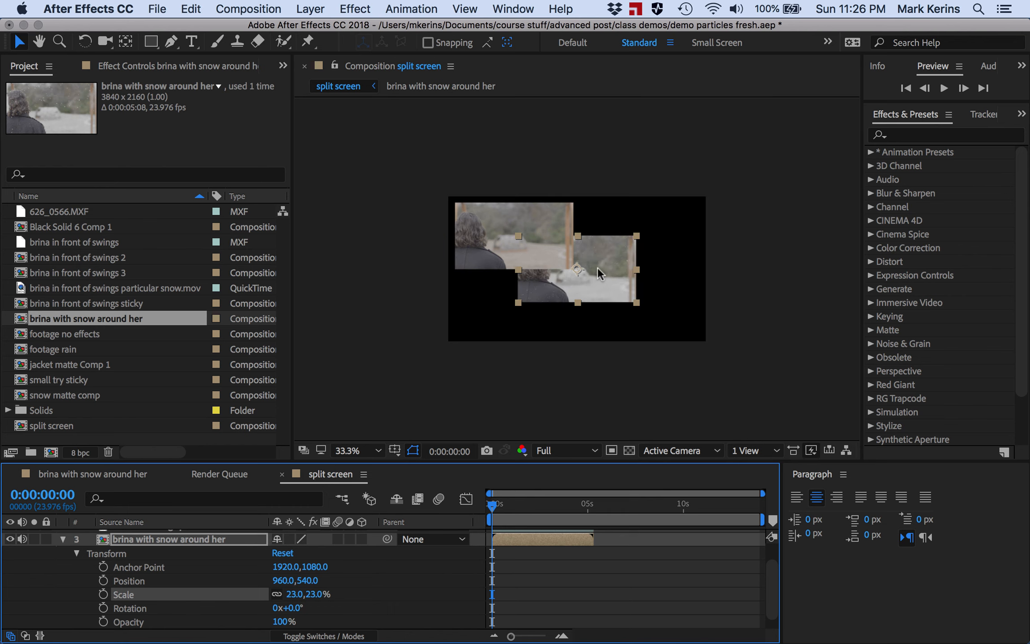
- Place the scaled composition beneath the first clip, nudging it to position 486, 810
drag(597, 268, 538, 309)
key(Left)
key(Up)
key(Up)
key(Left)
key(Left)
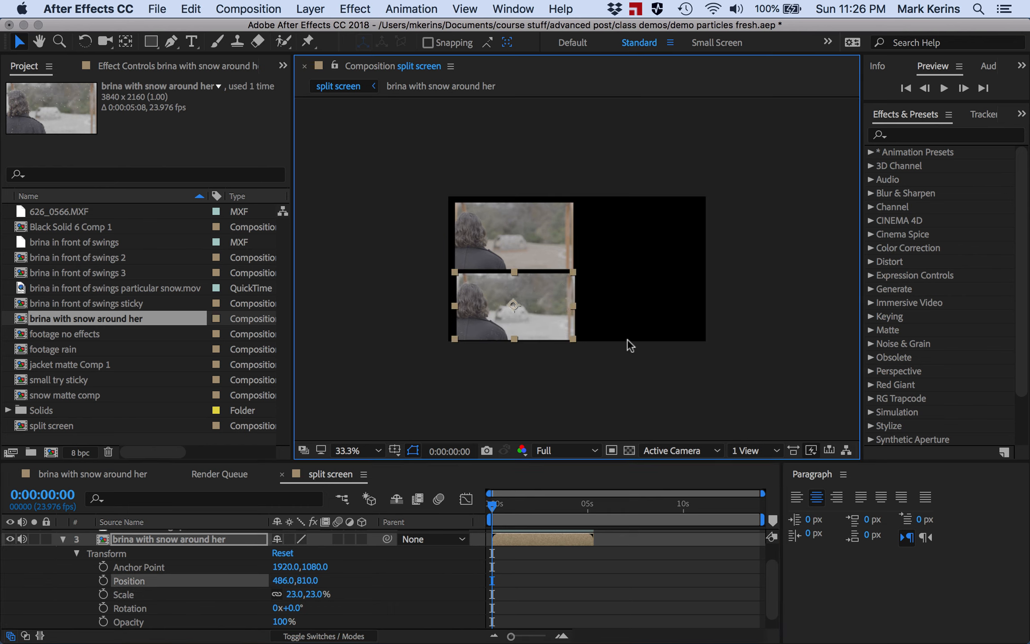
key(Up)
key(Left)
key(Left)
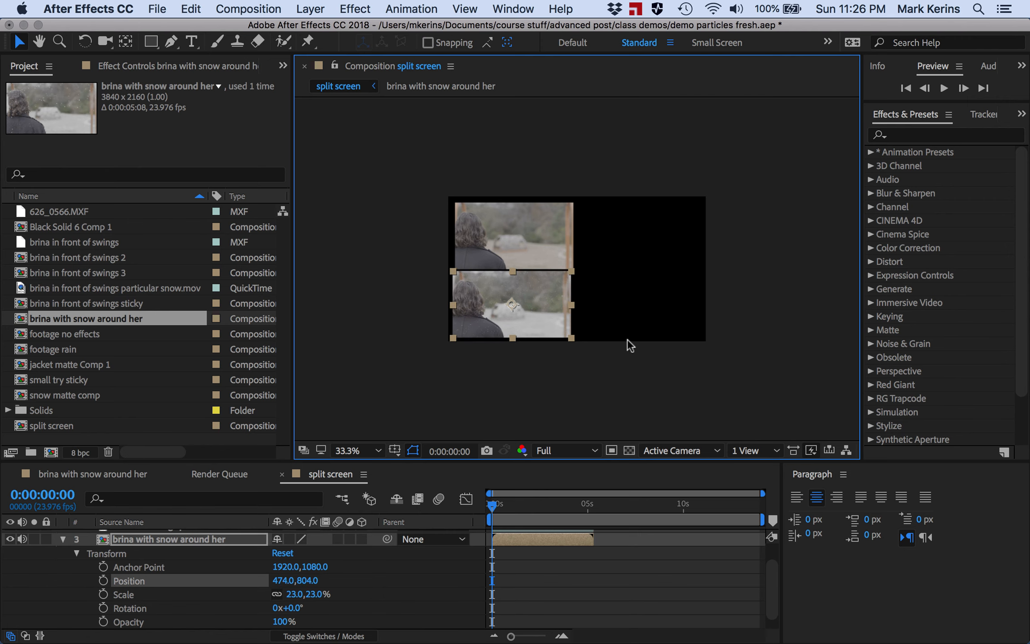
key(Down)
key(Right)
key(Right)
key(Right)
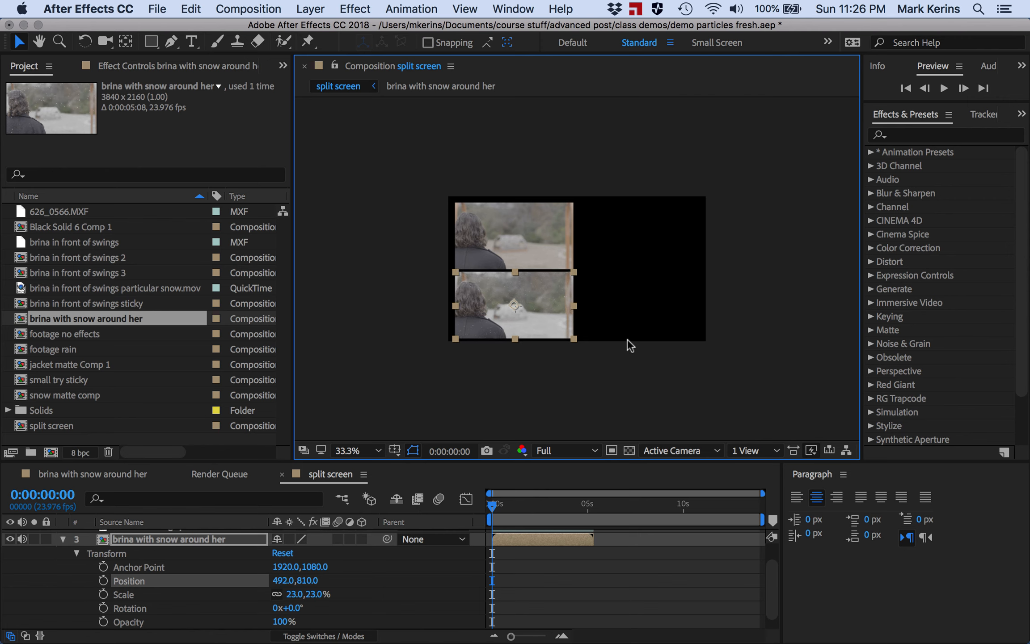
key(Left)
- Collapse the new layer and toggle the layers' visibility to compare the snow versions
click(112, 477)
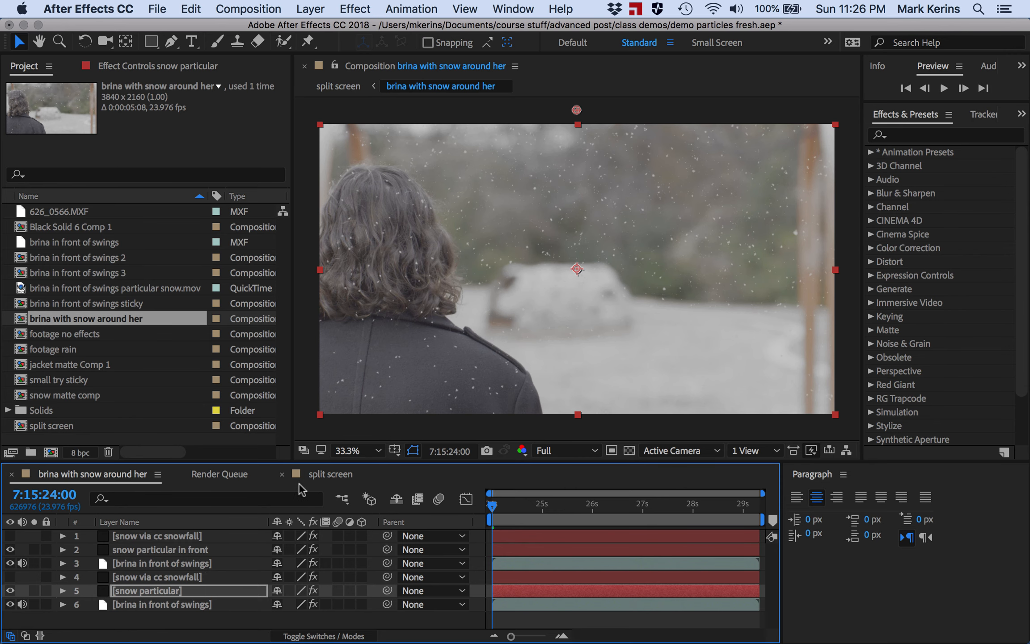
click(322, 474)
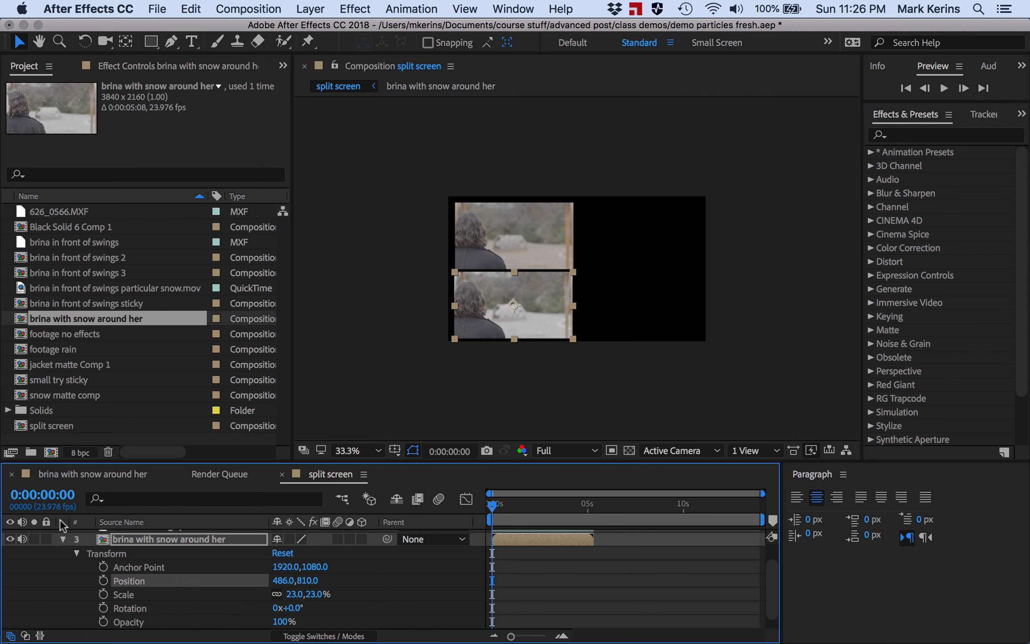
click(62, 539)
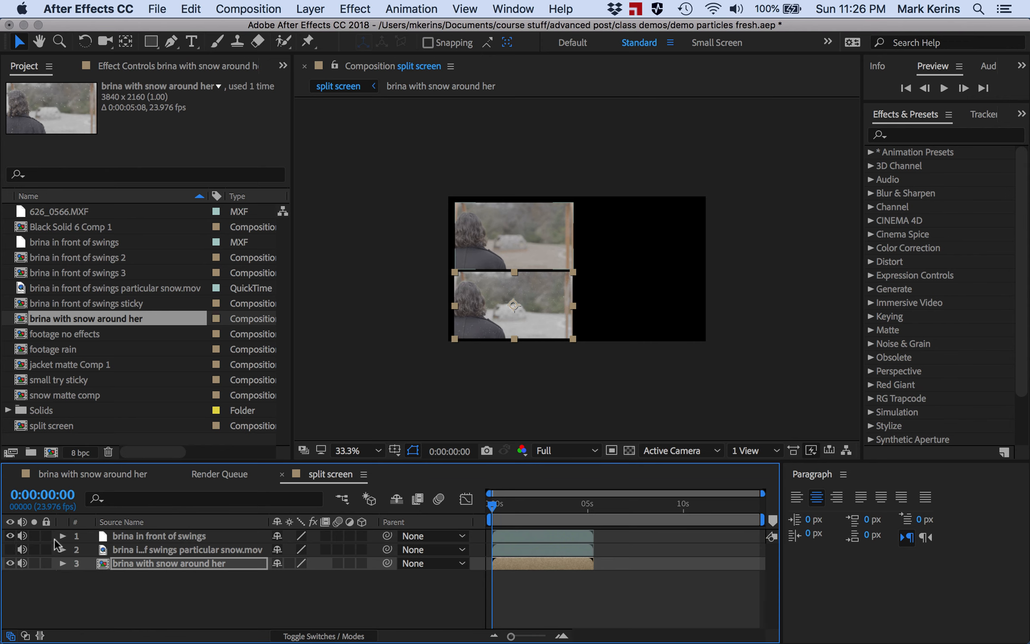
click(9, 563)
click(9, 549)
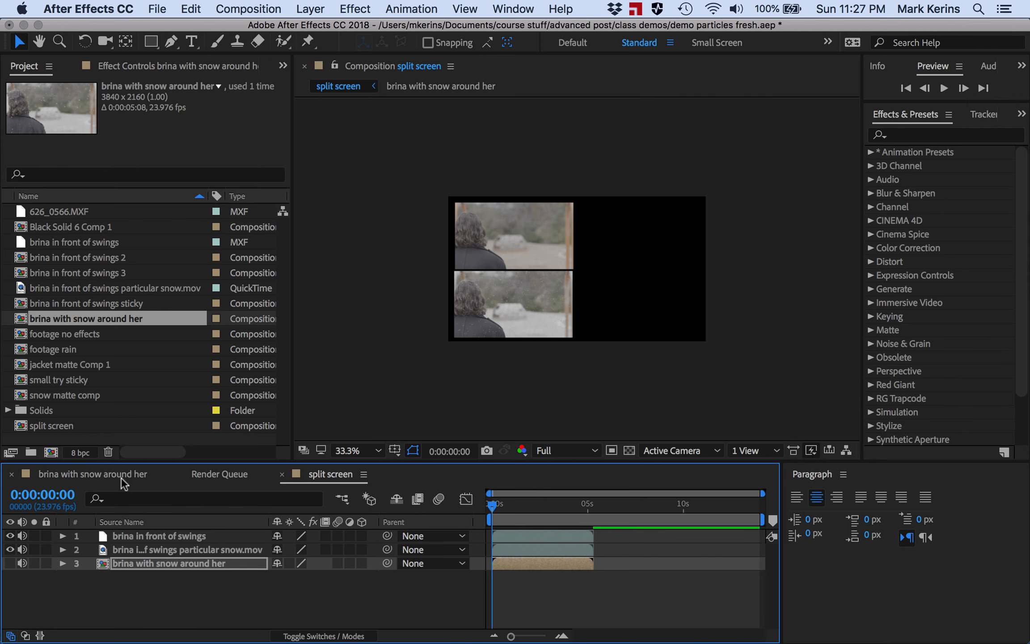
click(10, 550)
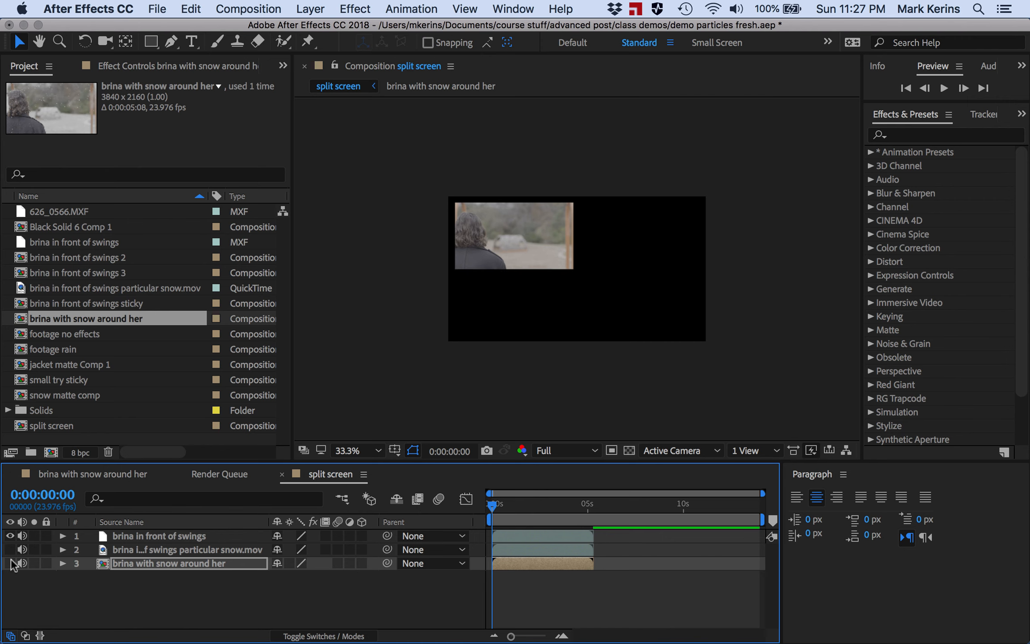
click(10, 563)
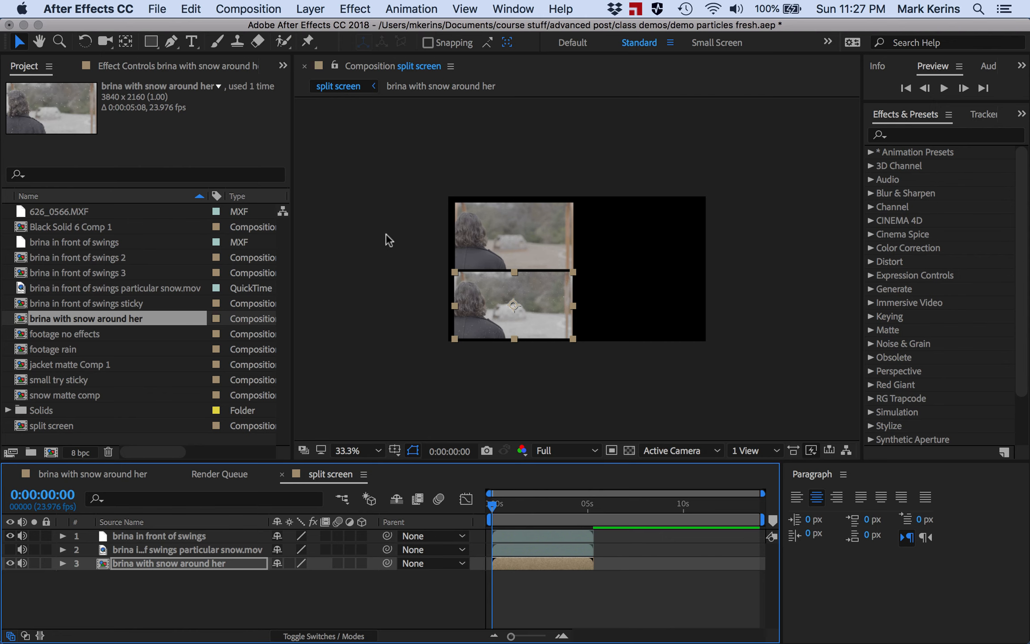
click(192, 41)
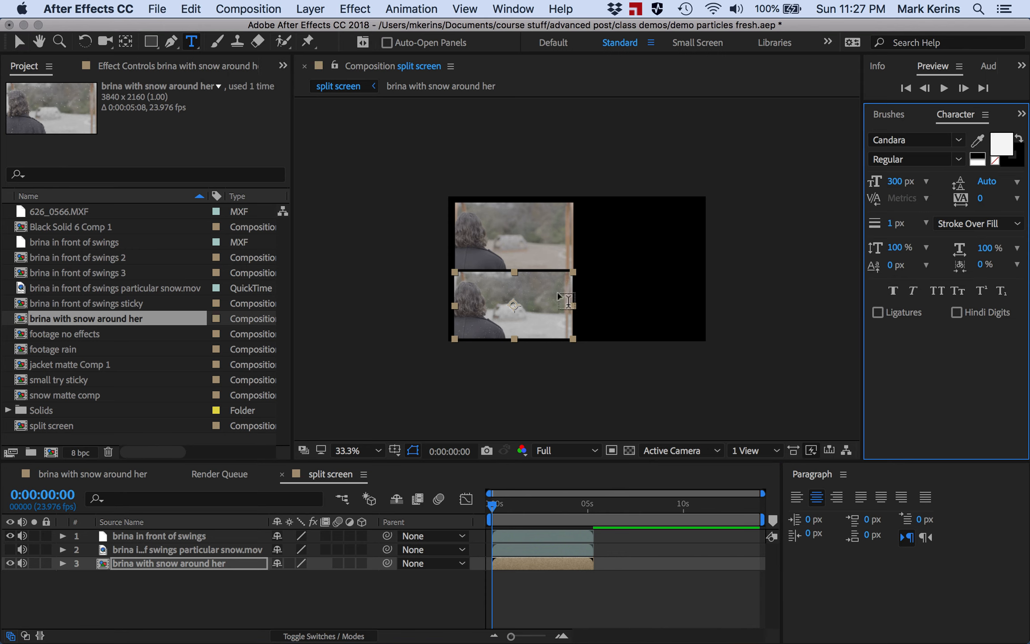
click(599, 275)
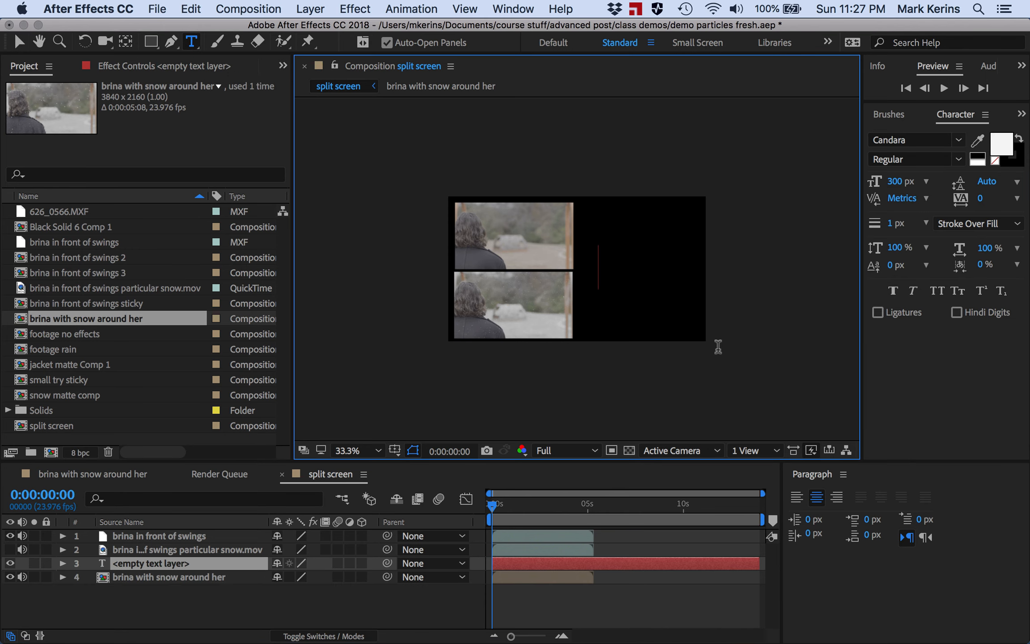
text(added snow)
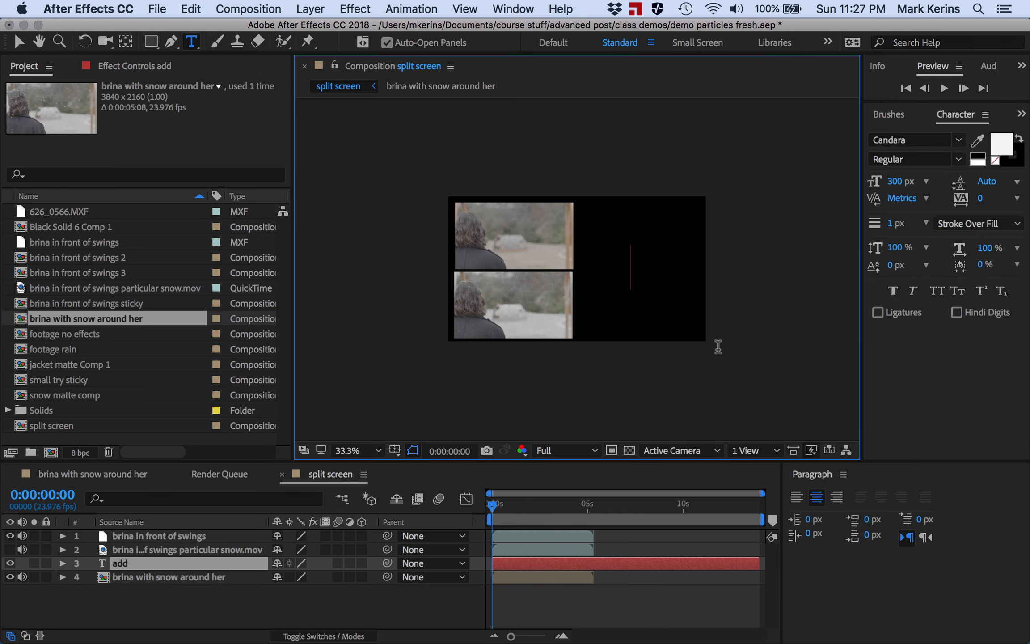
key(super+a)
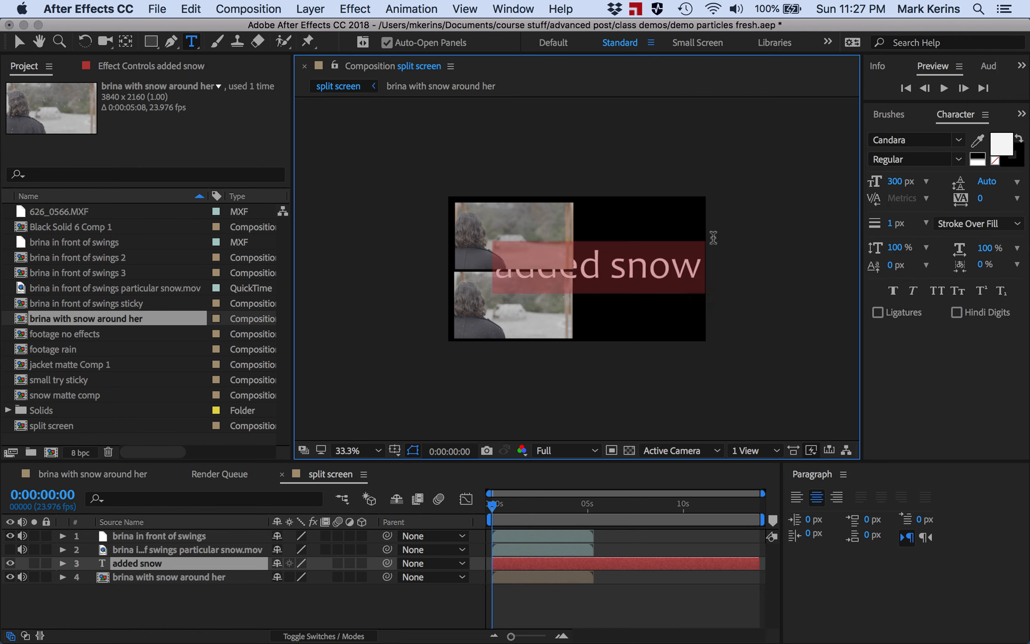
key(super+z)
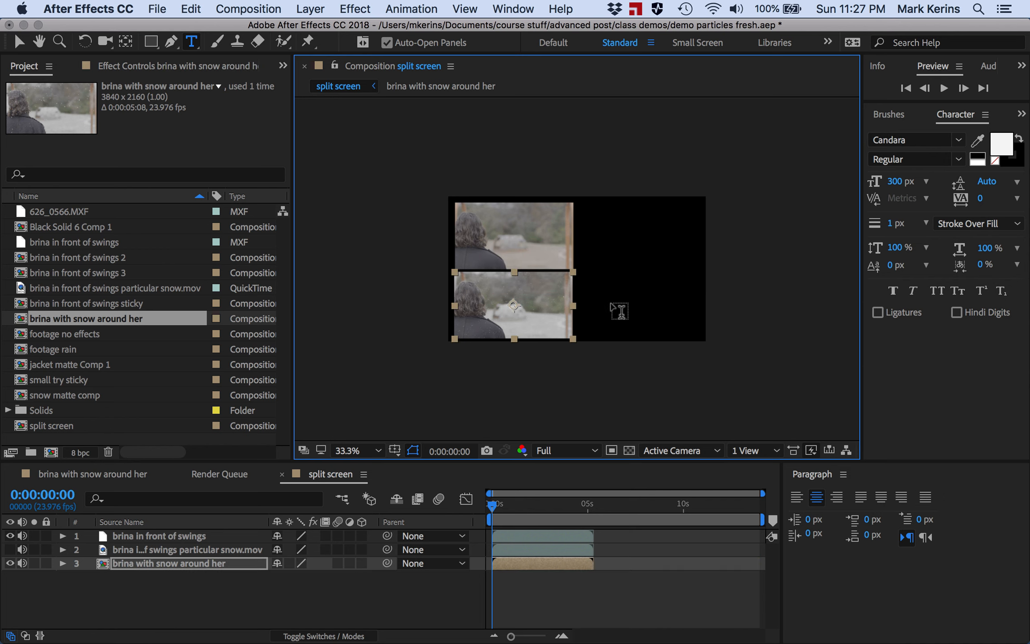
- Create an "added snow" text layer beside the lower clip and set its font size to 72 px
click(600, 313)
text(add)
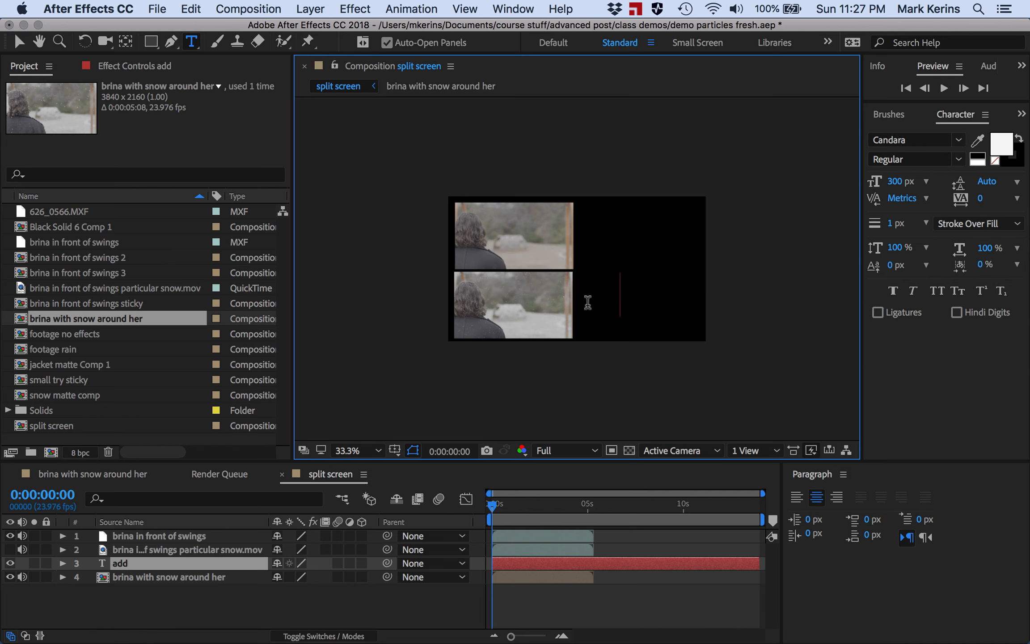
text(ed snow)
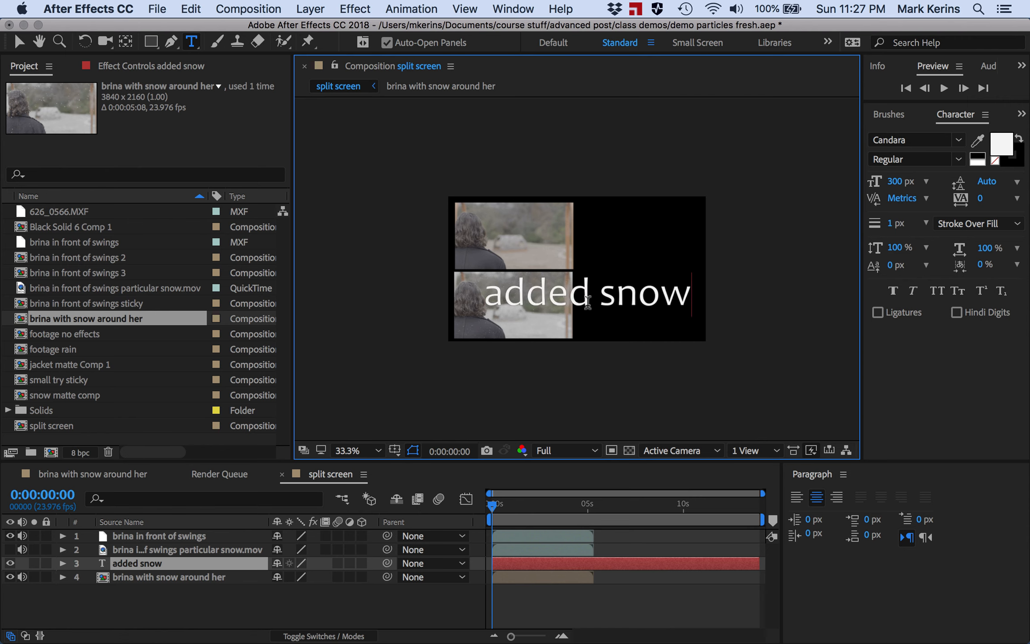
key(super+a)
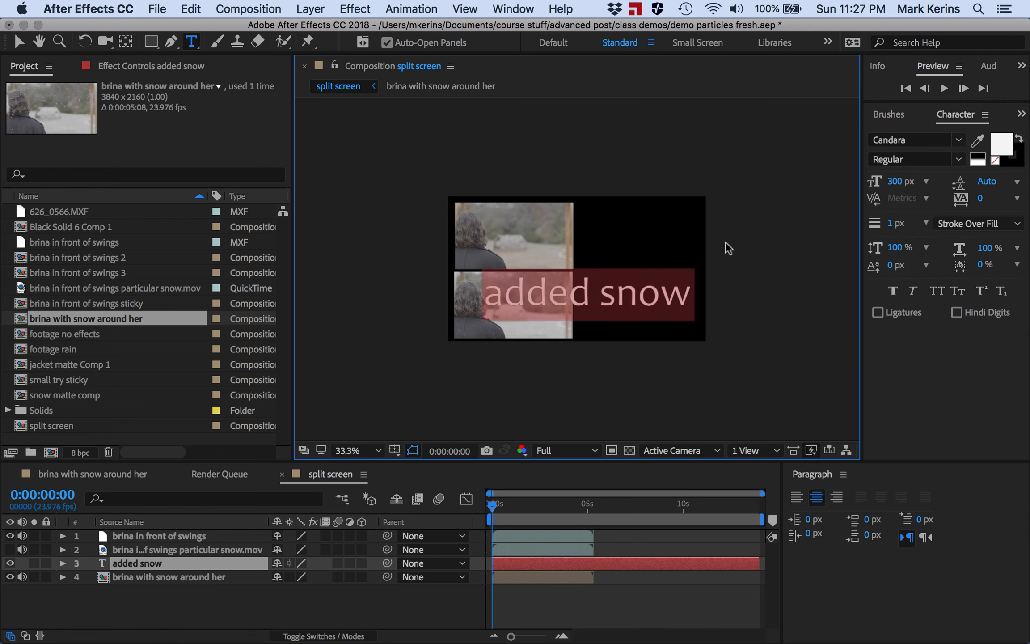
click(902, 181)
text(72)
key(Return)
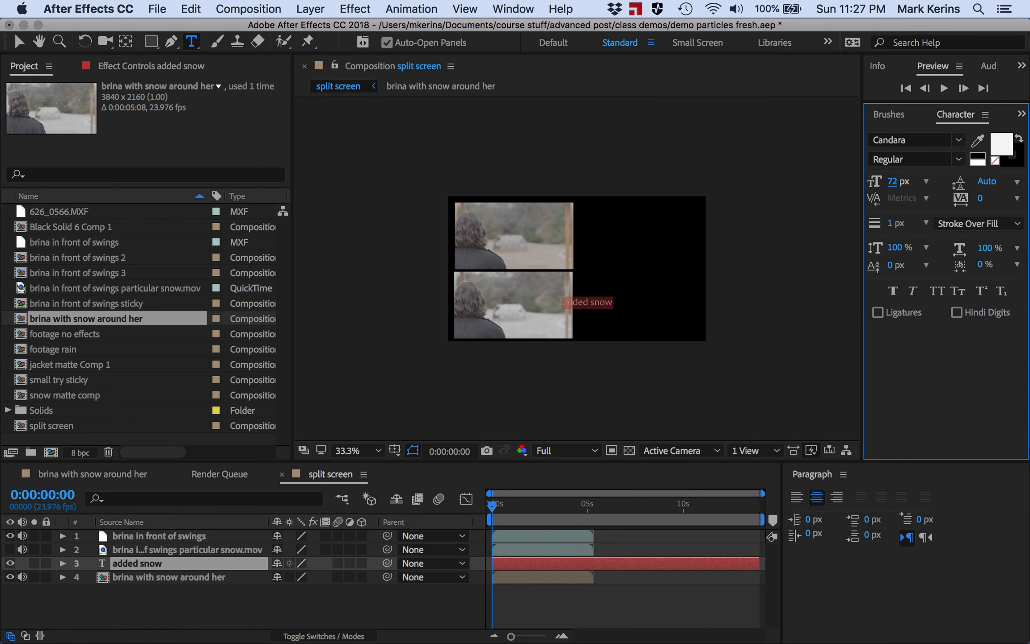
- Move the "added snow" label up beside the lower clip and shorten its layer to under two seconds
click(25, 41)
drag(578, 296, 619, 275)
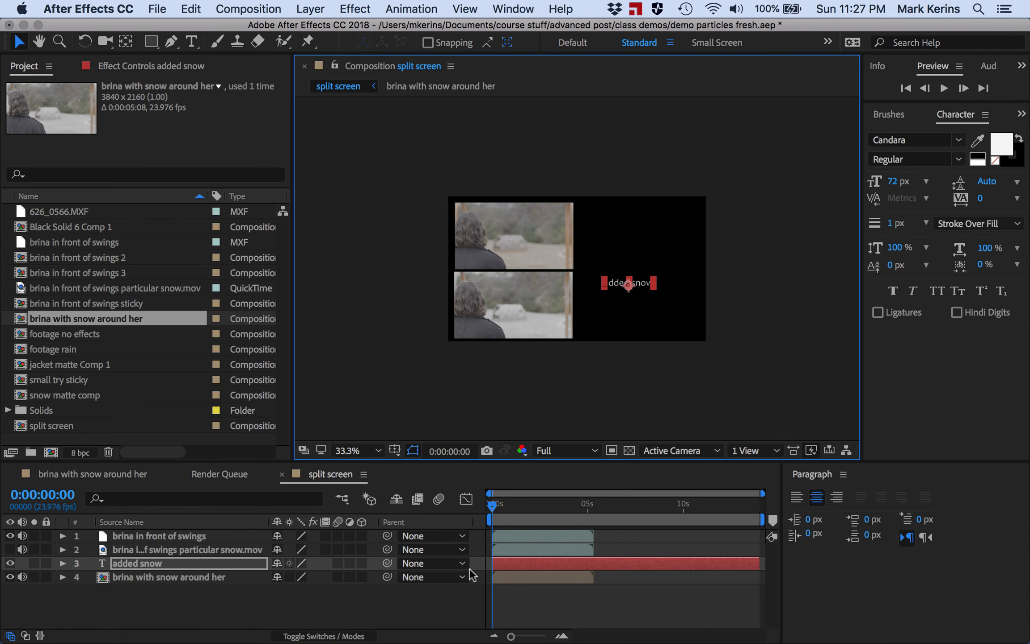
drag(757, 563, 524, 559)
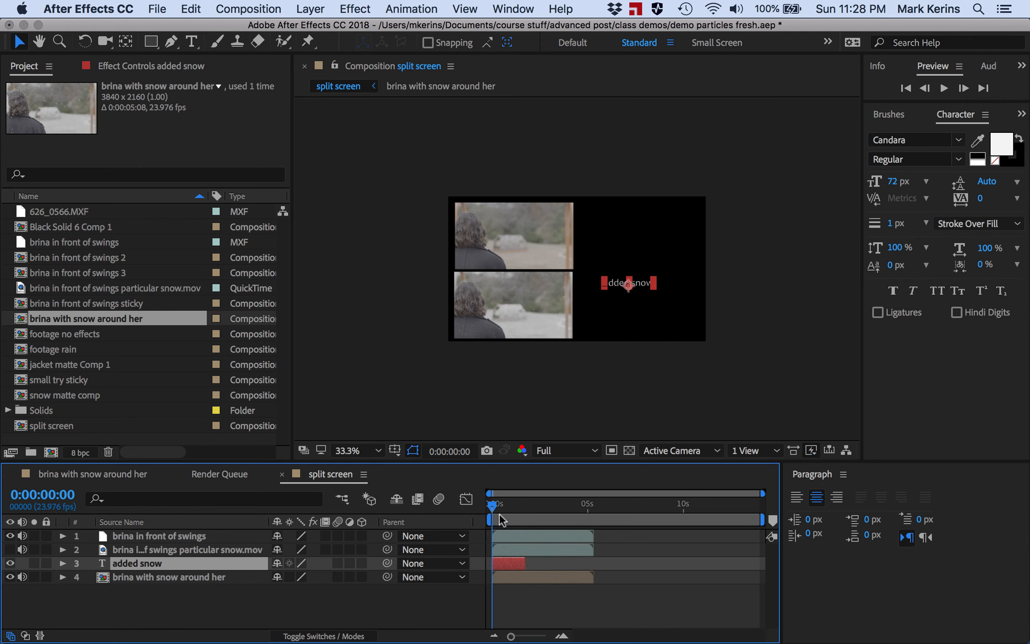
- At 0:00:03:02, add a two-line text layer reading "put in a mask to remove" / "background object"
drag(492, 508, 552, 506)
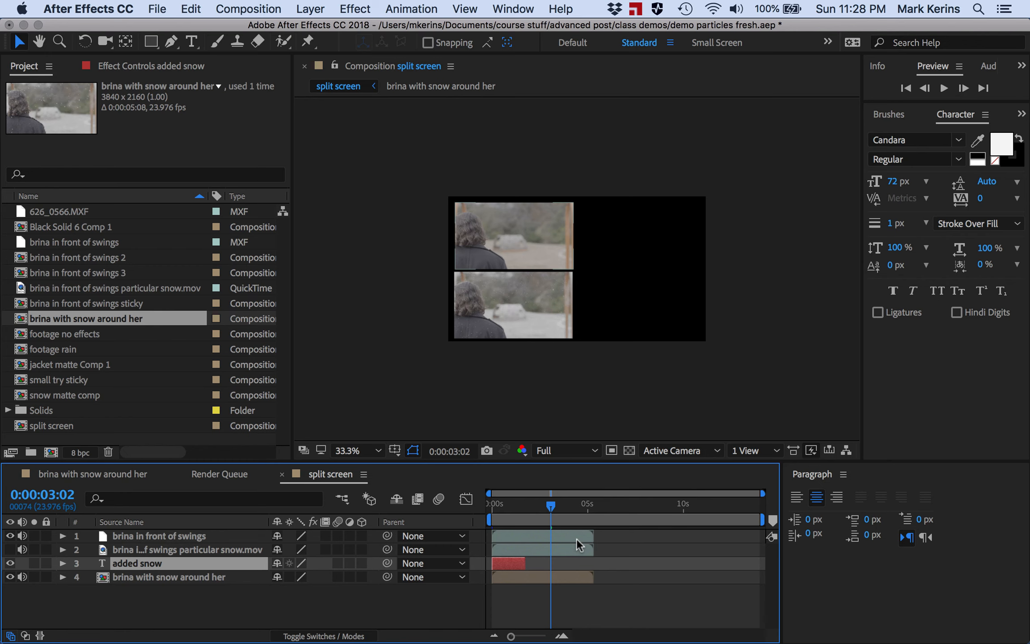
click(192, 41)
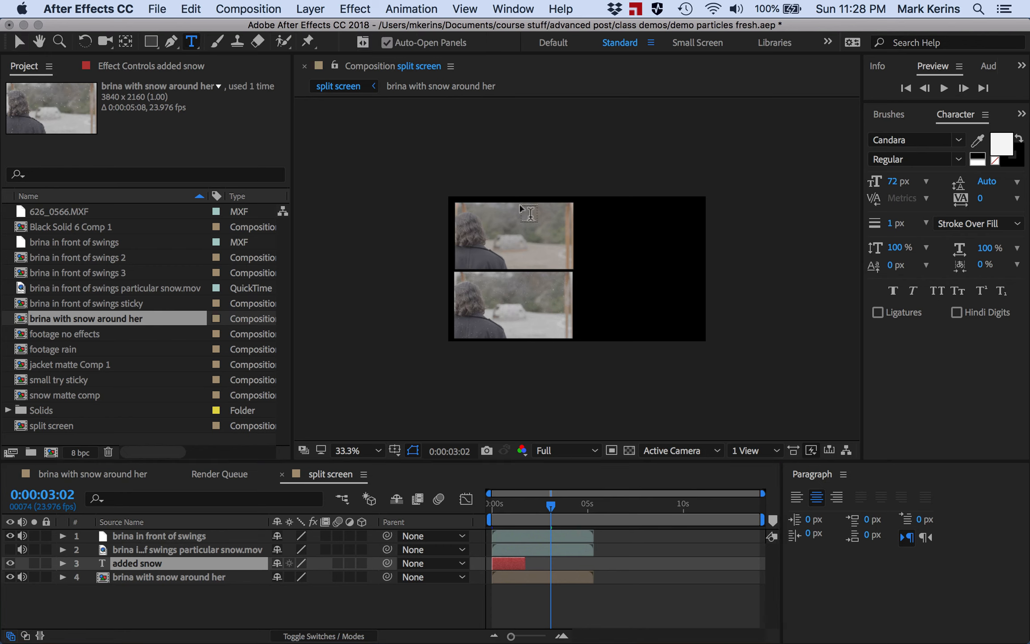
click(596, 296)
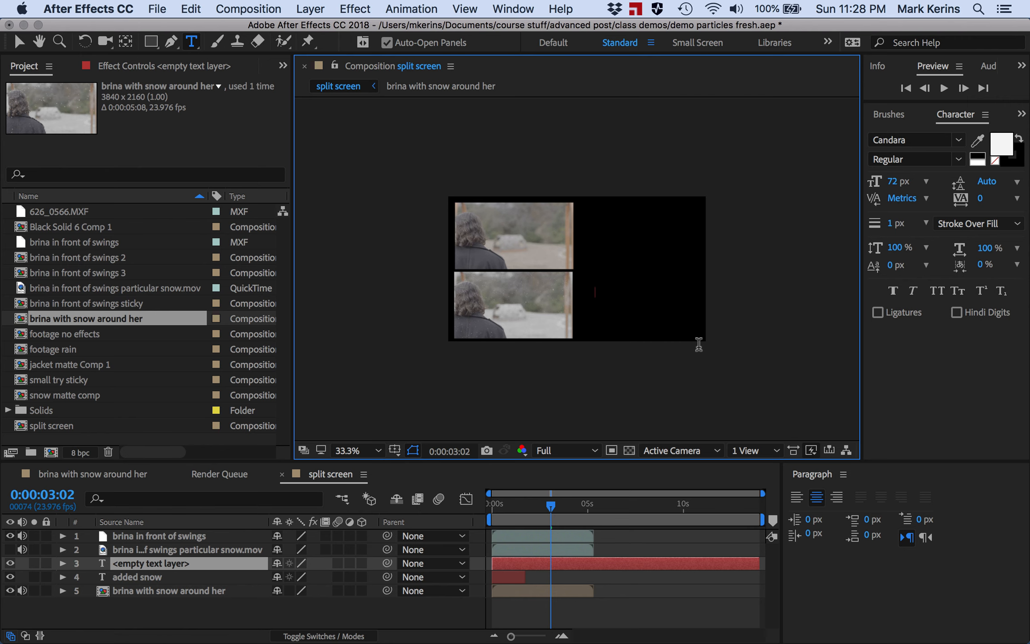
text(put in a mask)
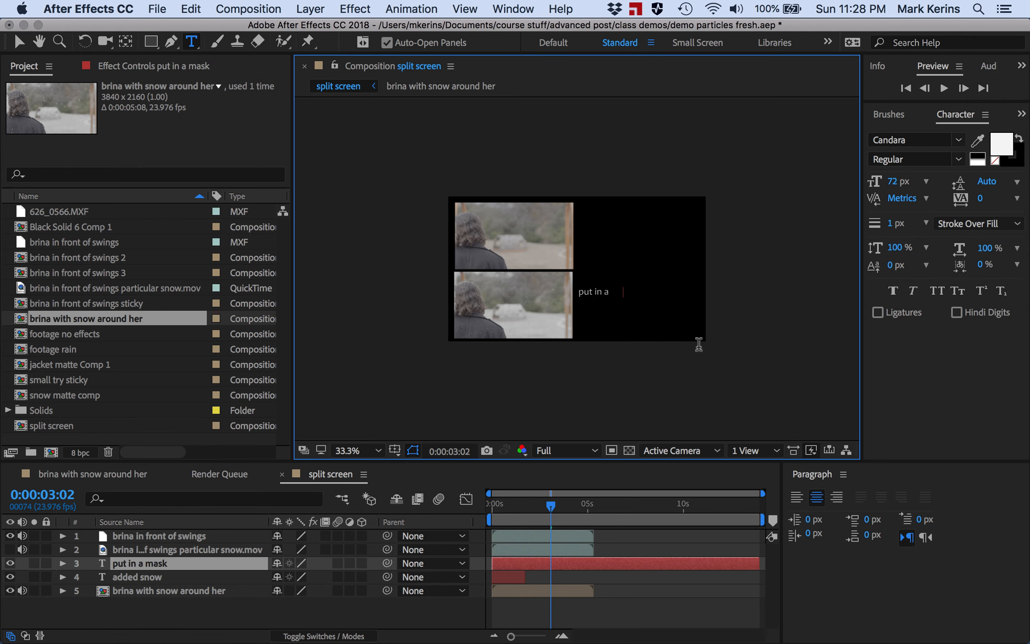
text( to remove bac)
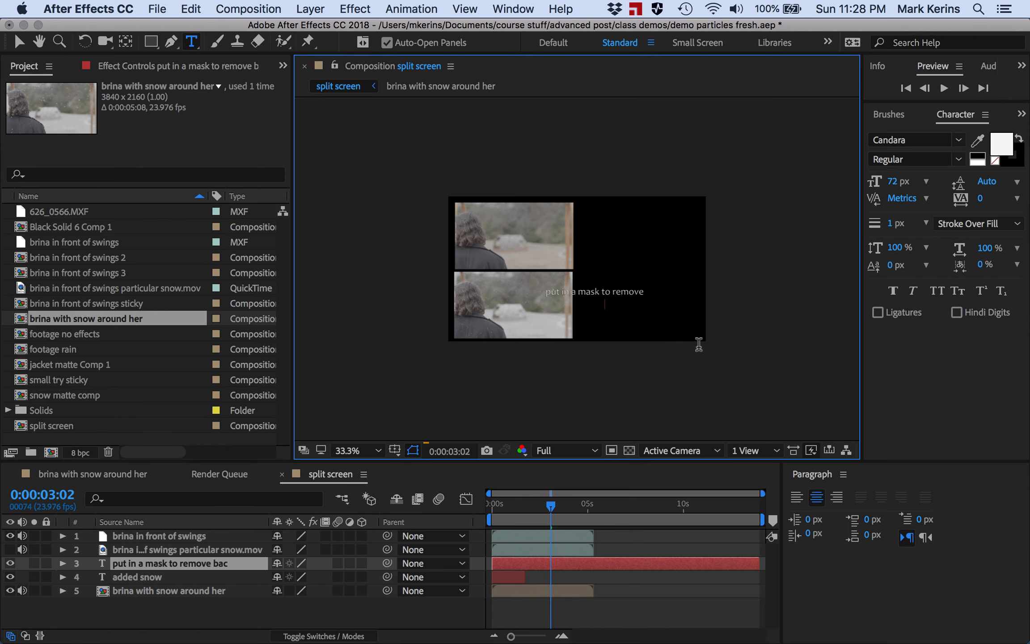
text(e)
key(Return)
text(background object)
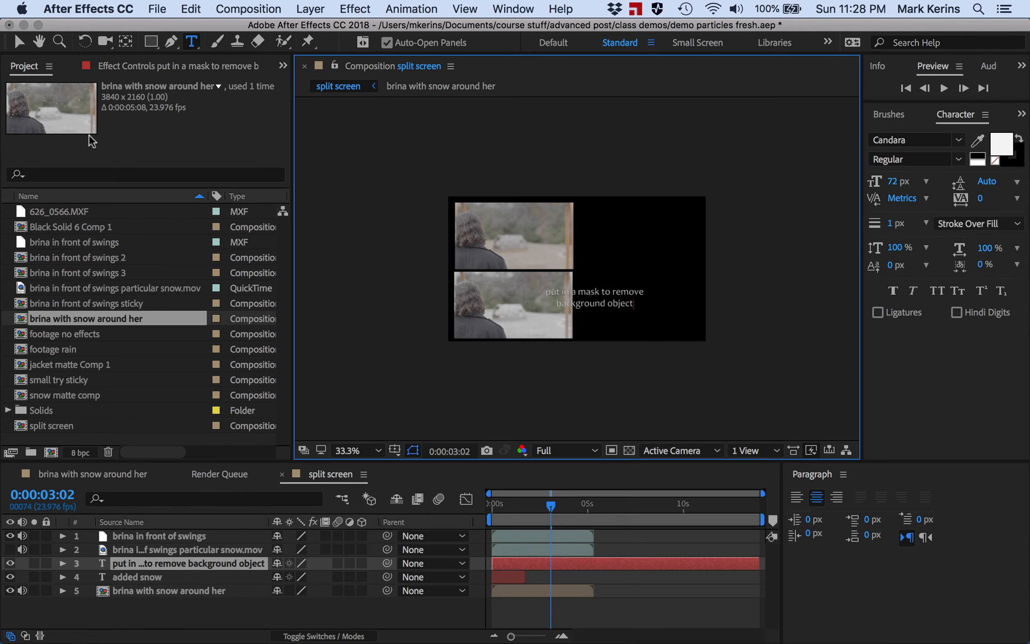
- Move the mask text to the right of the lower clip
click(18, 41)
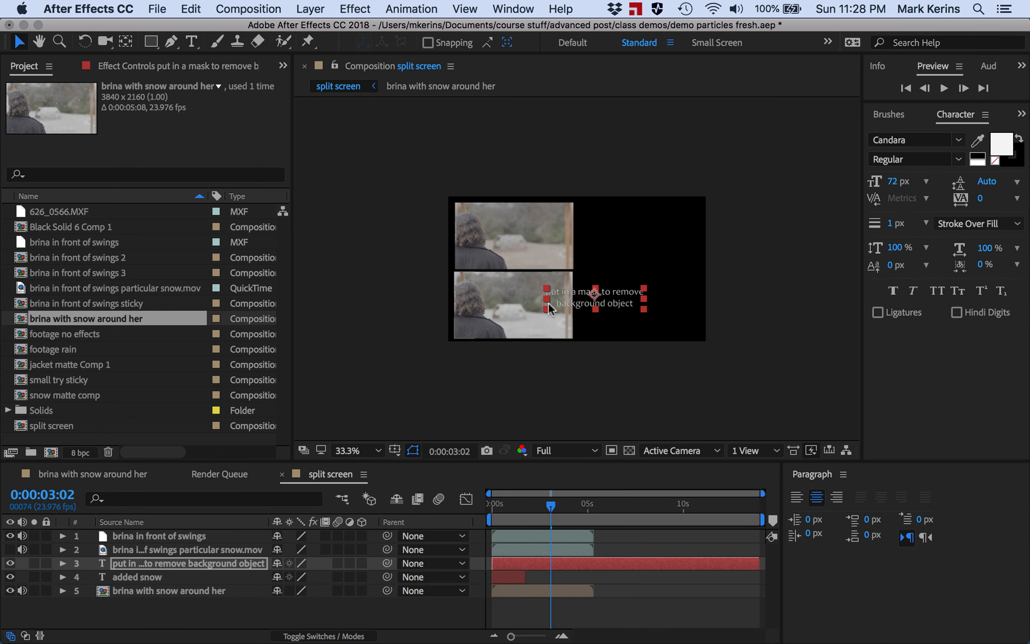
drag(580, 297, 628, 298)
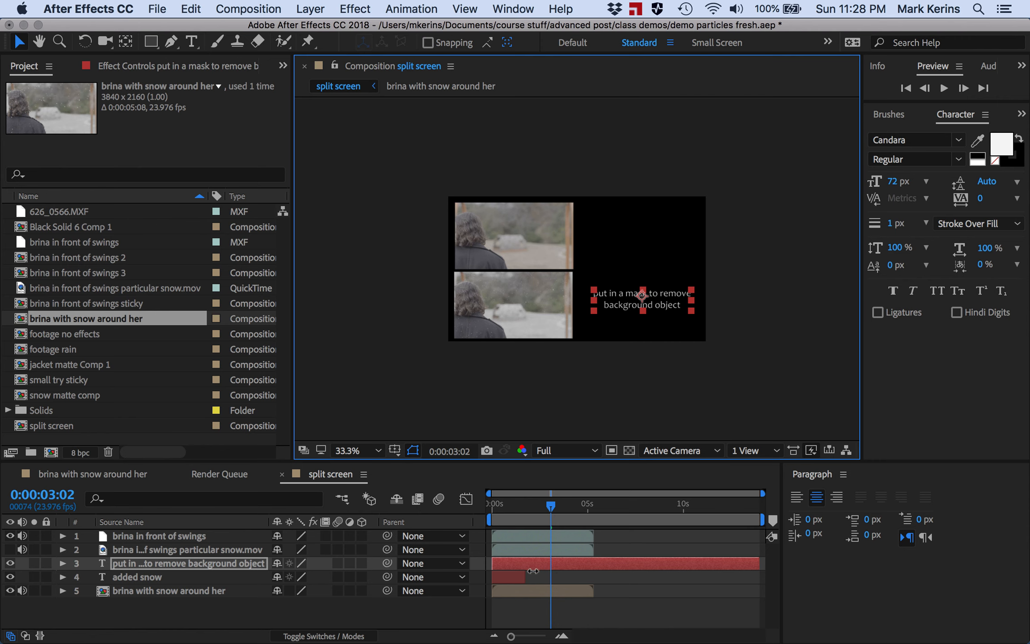
- Trim the mask text layer so it appears only from 0:00:02:23 to 0:00:05:00
drag(528, 562, 576, 564)
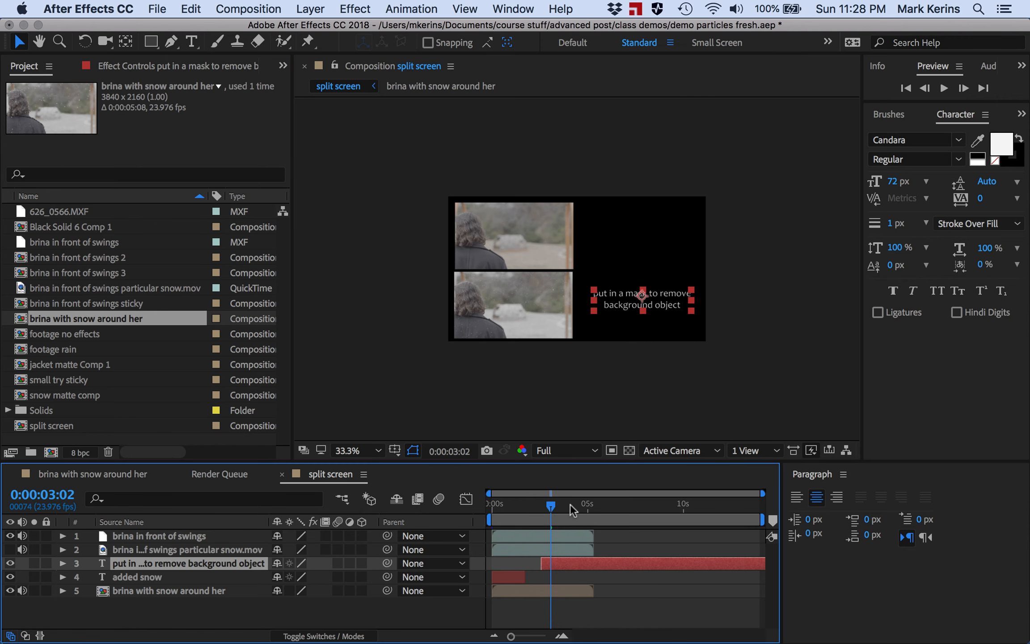
drag(570, 504, 587, 505)
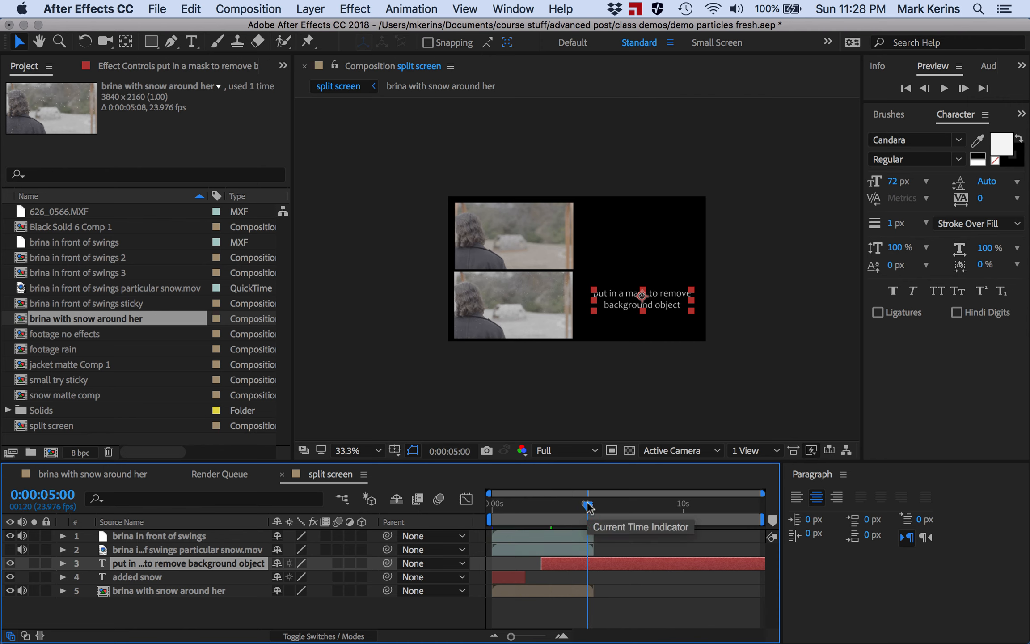
key(alt+bracketright)
drag(565, 505, 547, 504)
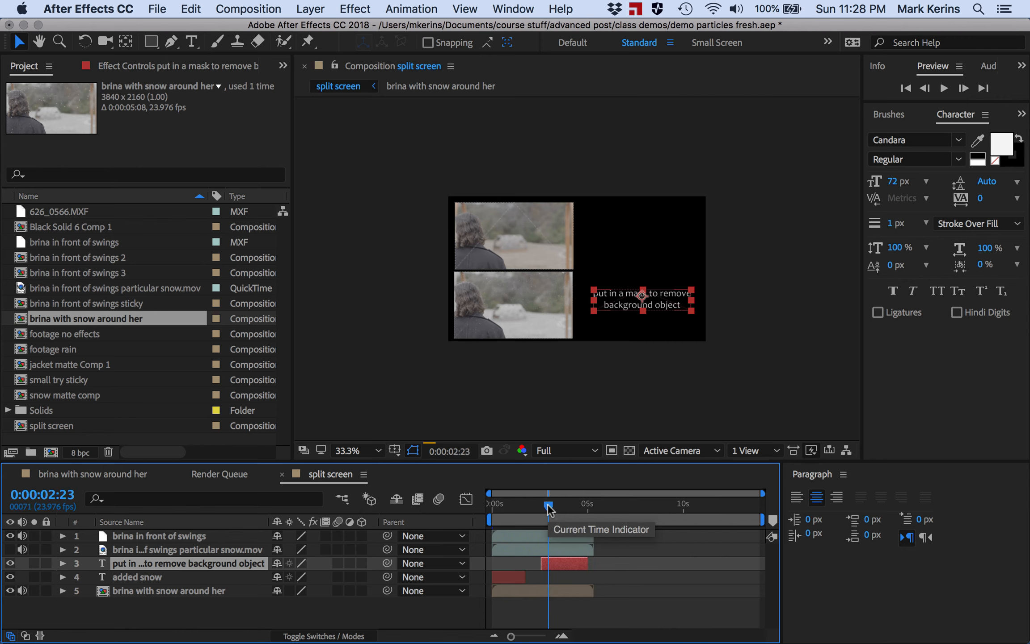
key(alt+bracketleft)
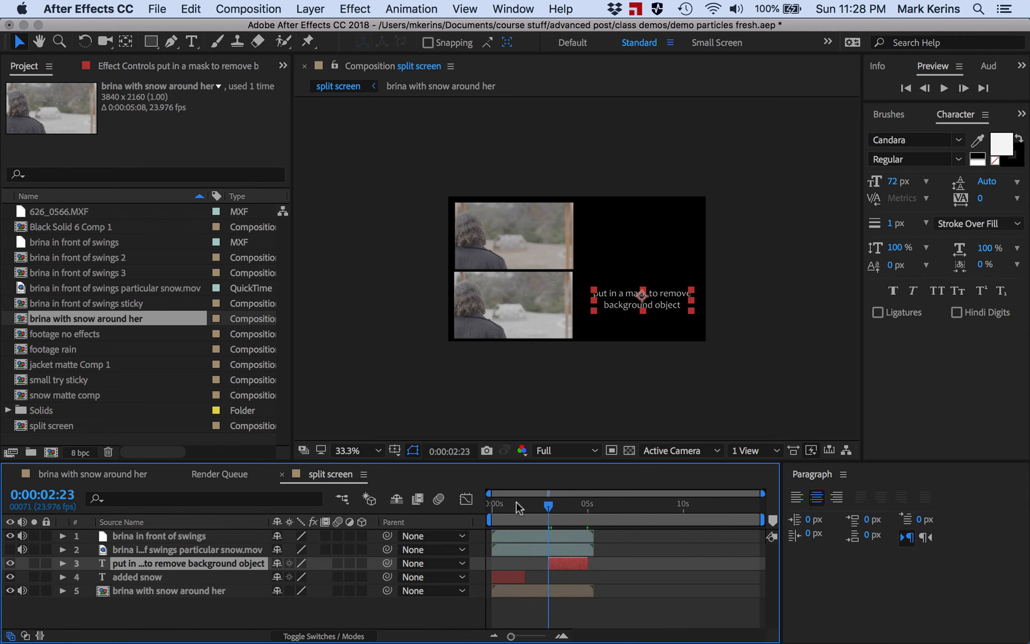
click(488, 503)
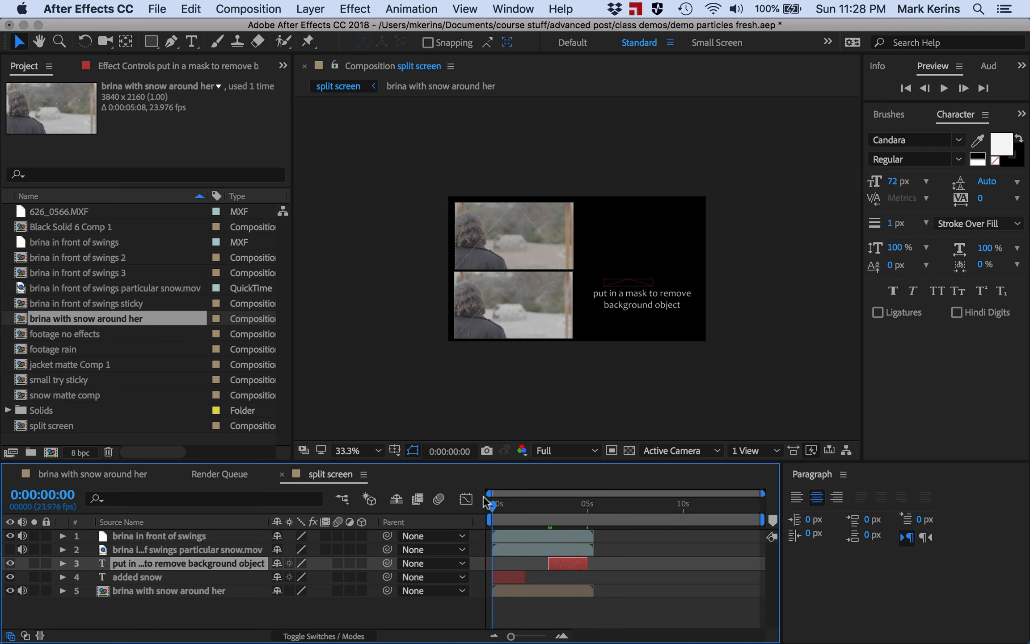
drag(487, 503, 553, 503)
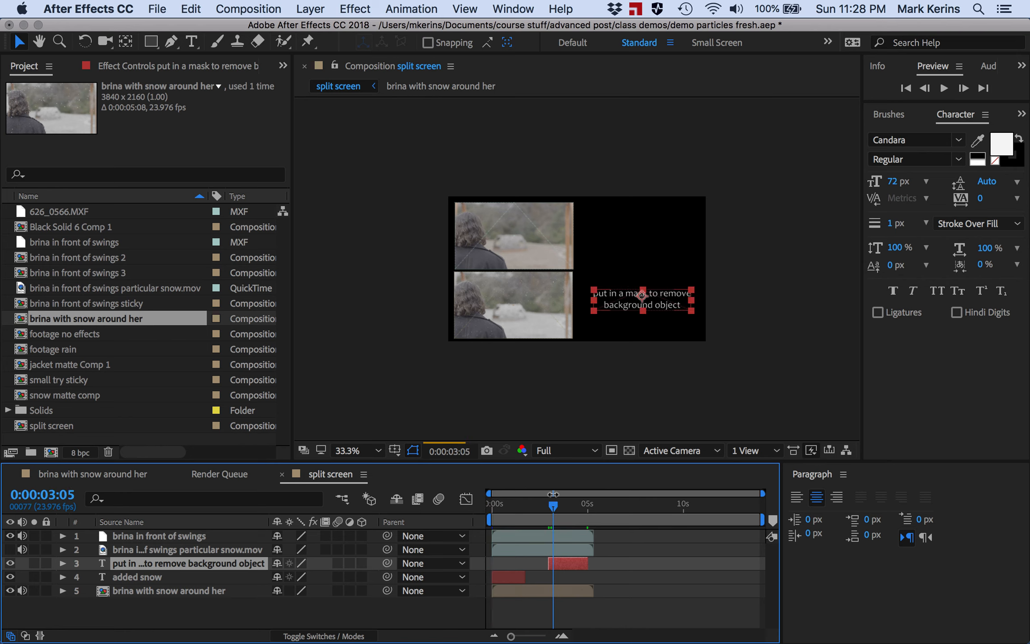
click(509, 504)
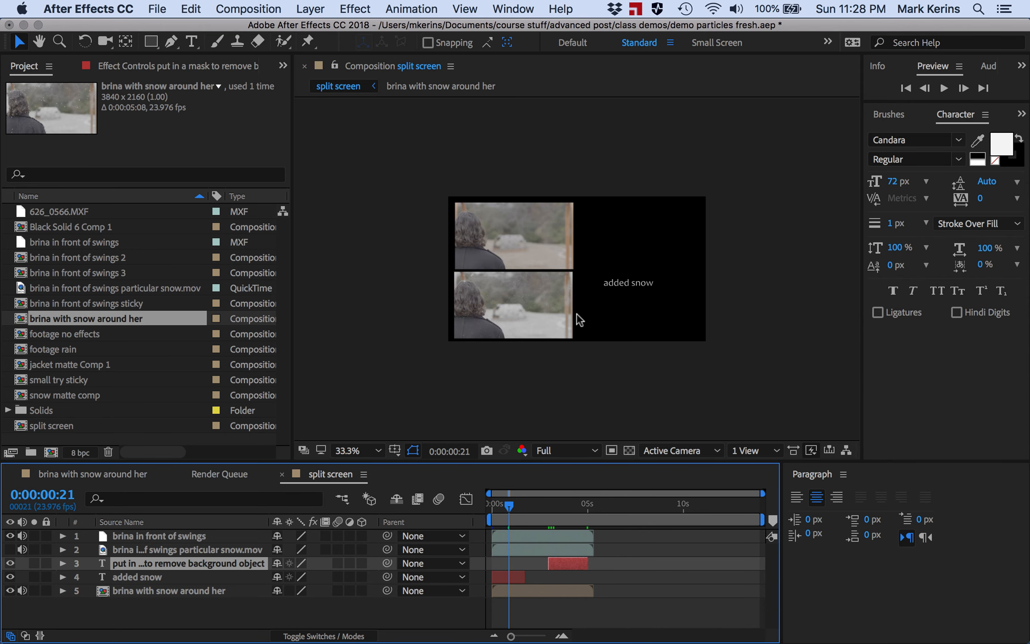
click(230, 6)
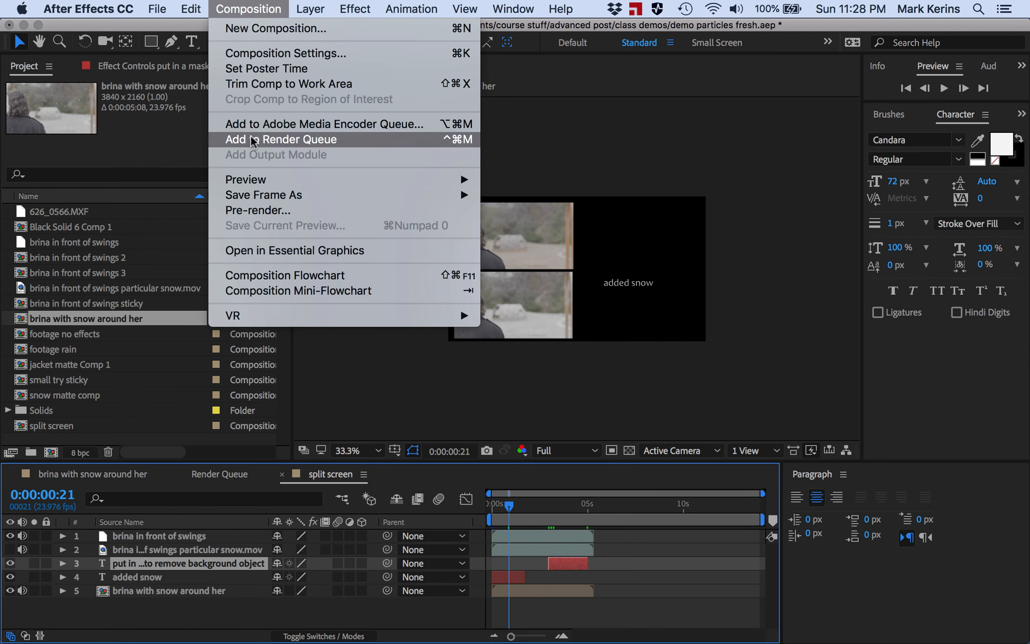
click(237, 6)
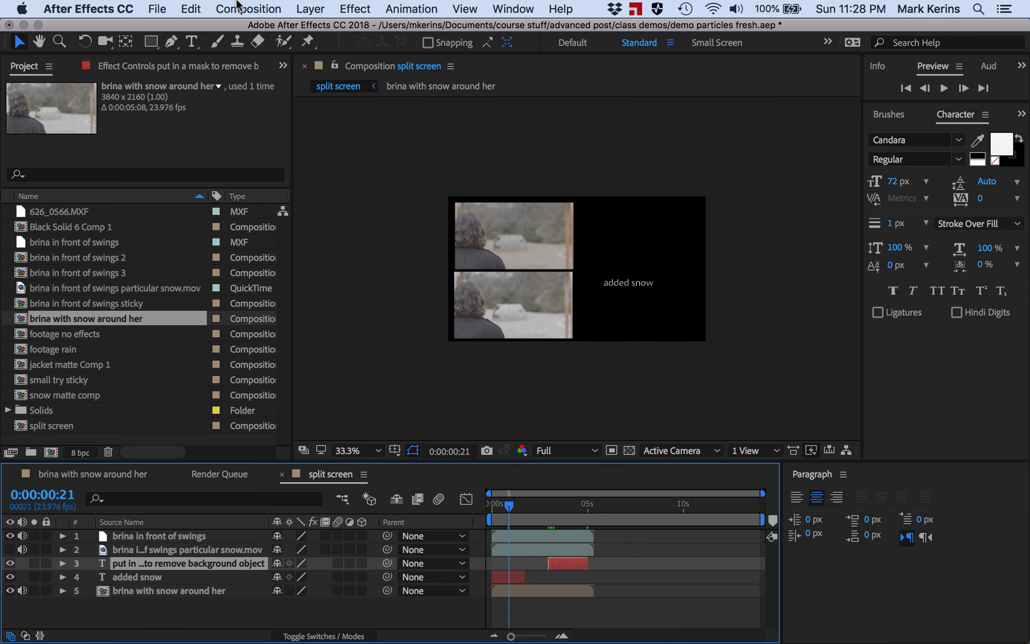